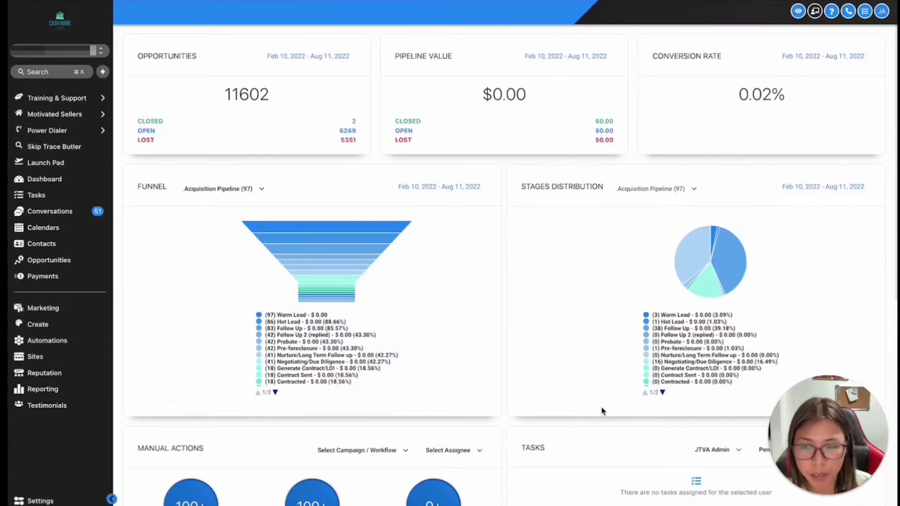
Step: Create a new automation trigger rule named DNC without assigning it to a folder
left_click(57, 345)
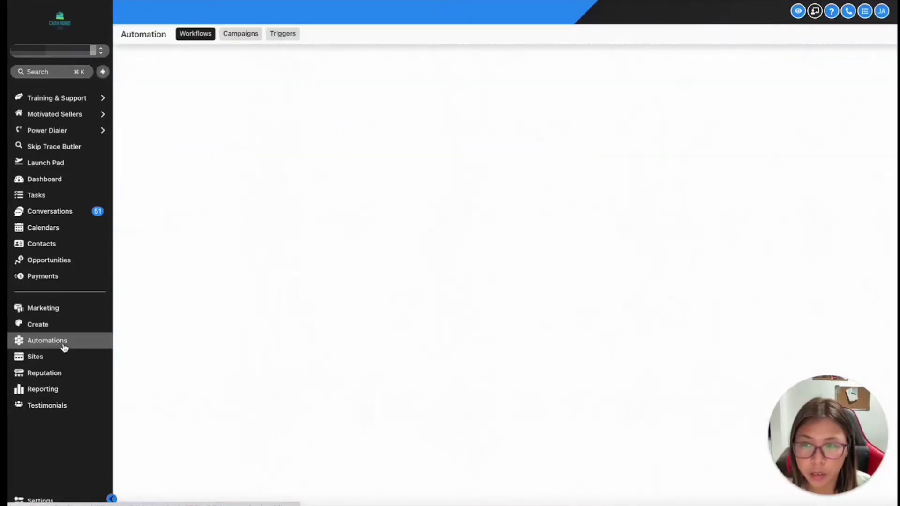
left_click(288, 37)
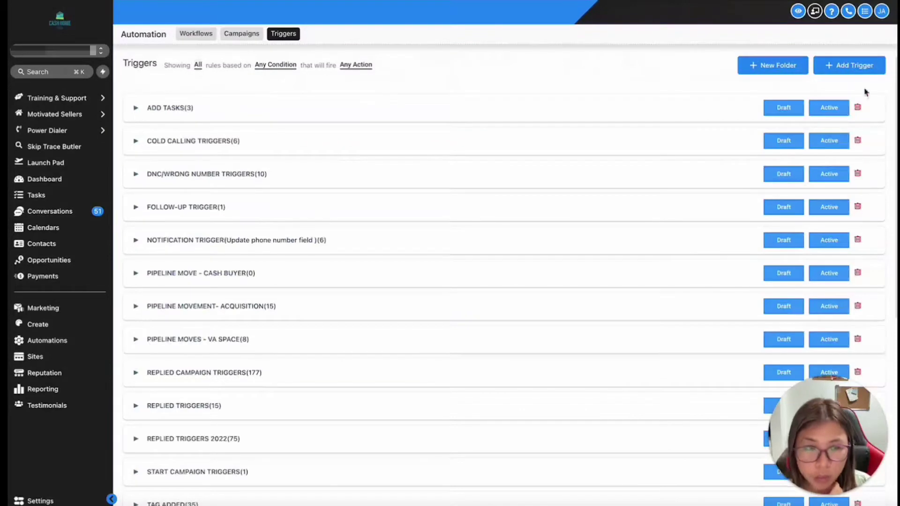
left_click(851, 68)
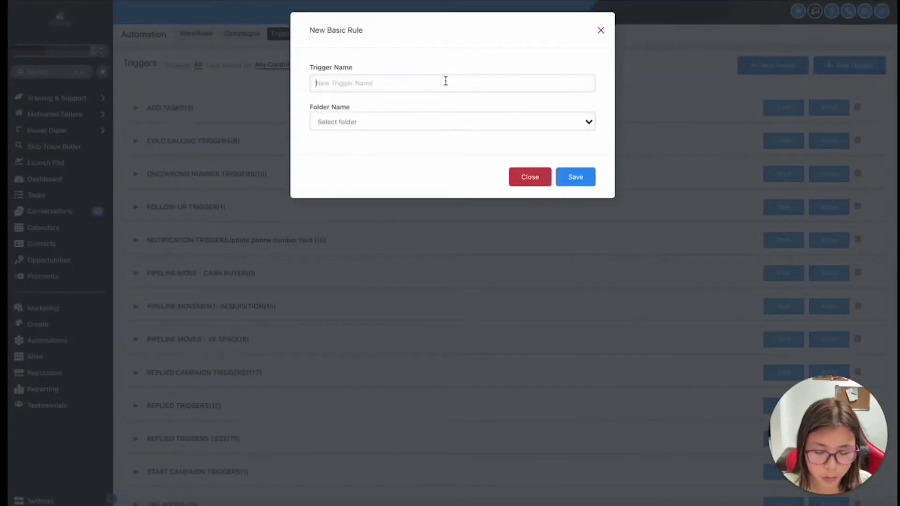
type("DNC")
key("BackSpace")
key("BackSpace")
key("BackSpace")
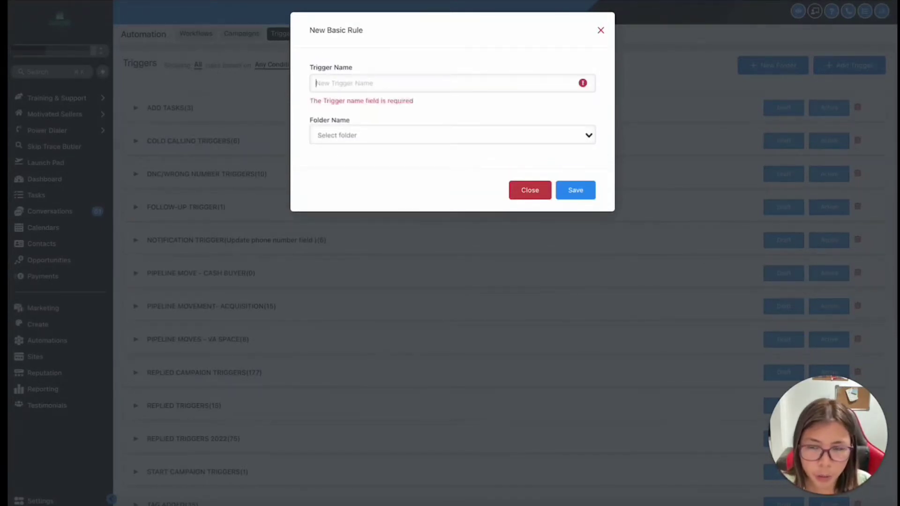
type("DNC")
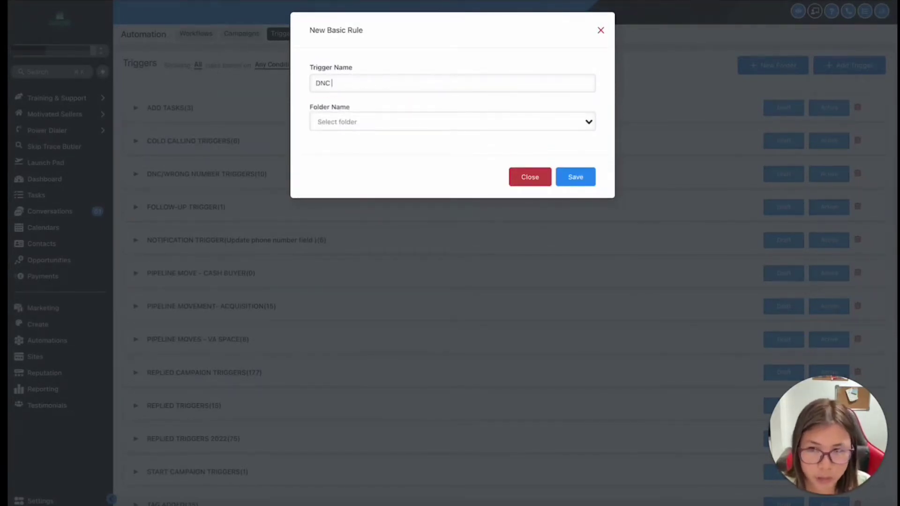
left_click(575, 177)
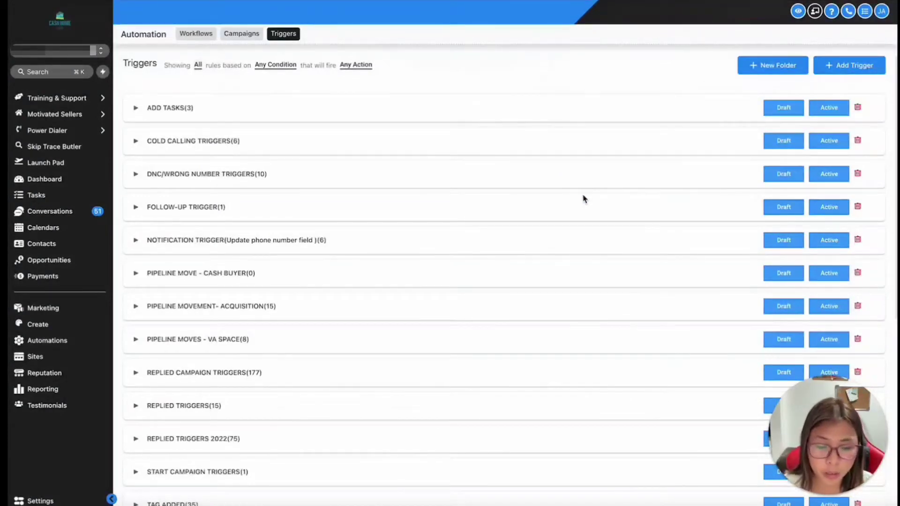
Step: Set the DNC rule's triggering event to Customer Replied
left_click(398, 191)
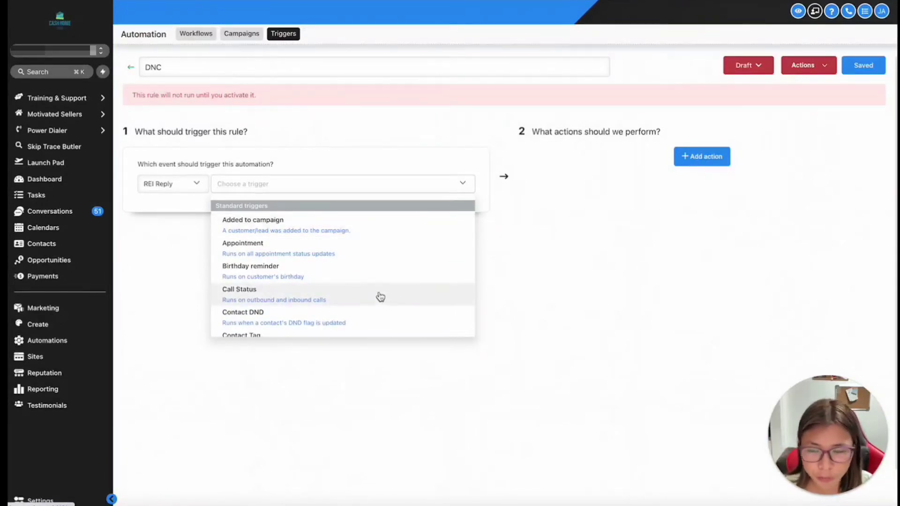
scroll(348, 296, "down", 5)
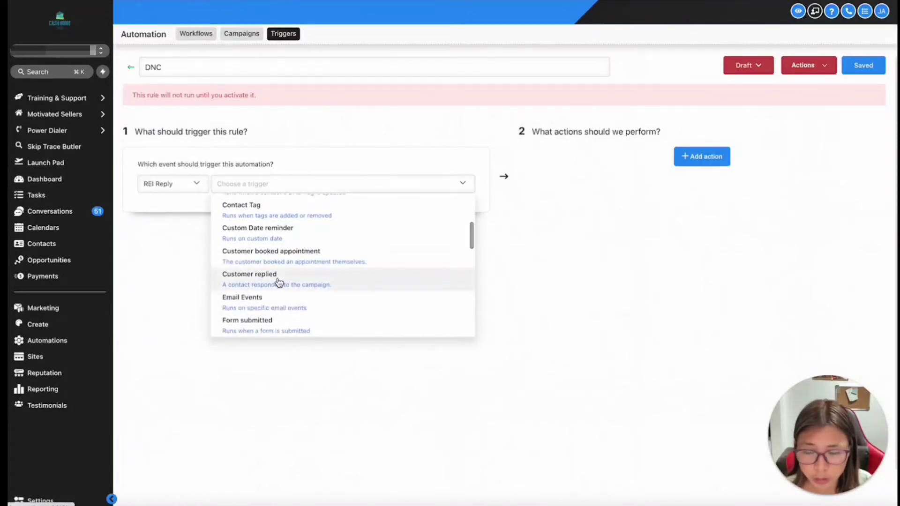
left_click(277, 283)
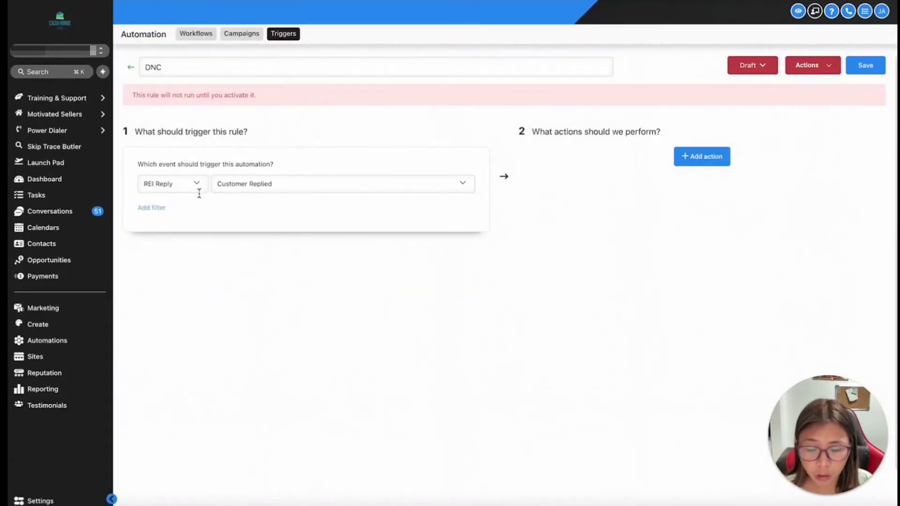
Step: Add an Exact match phrase filter with the text "Do not contact me" to the Customer Replied event
left_click(155, 208)
left_click(166, 228)
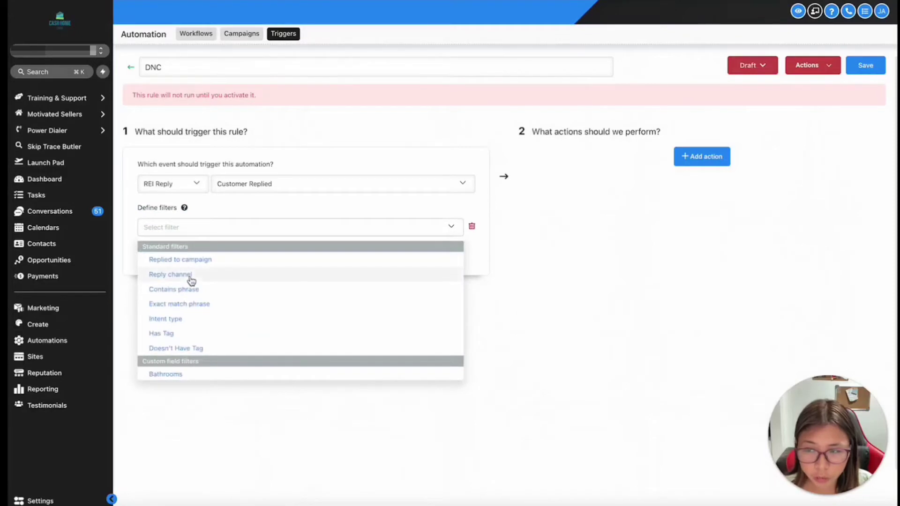
left_click(204, 304)
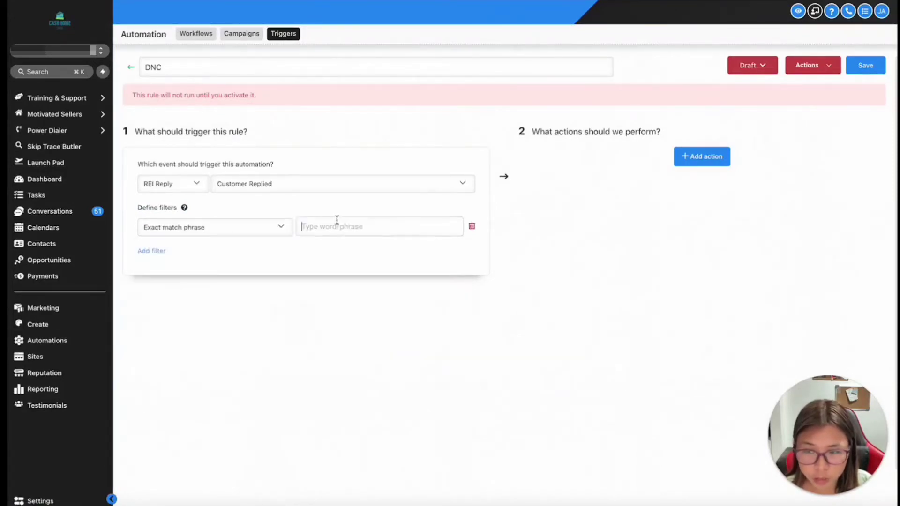
type("Fu")
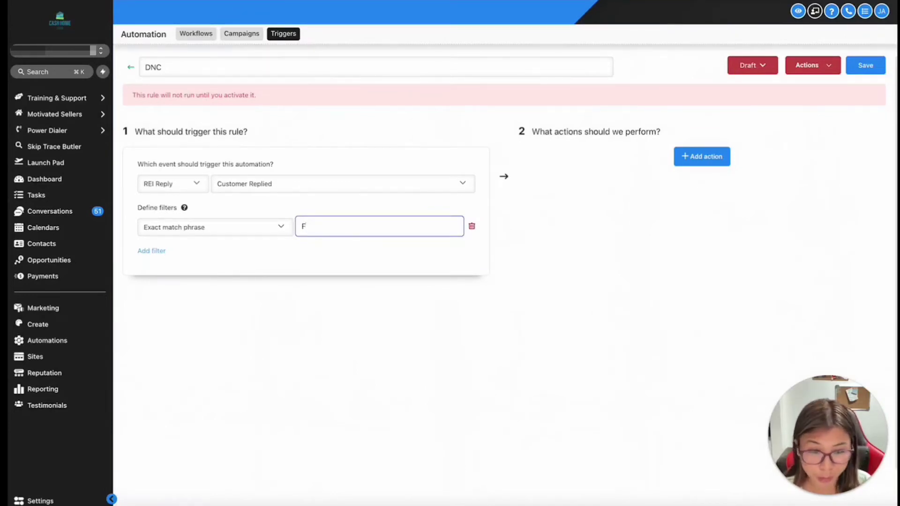
key("BackSpace")
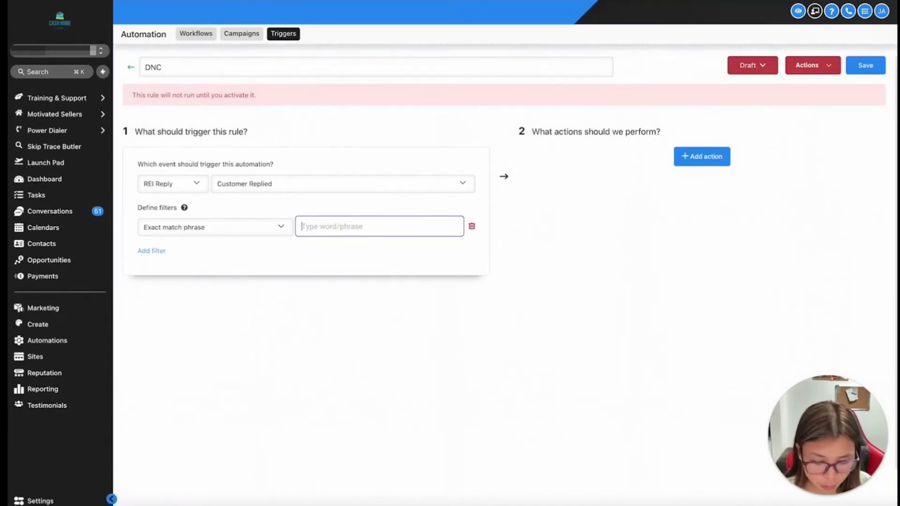
type("Do not contact me")
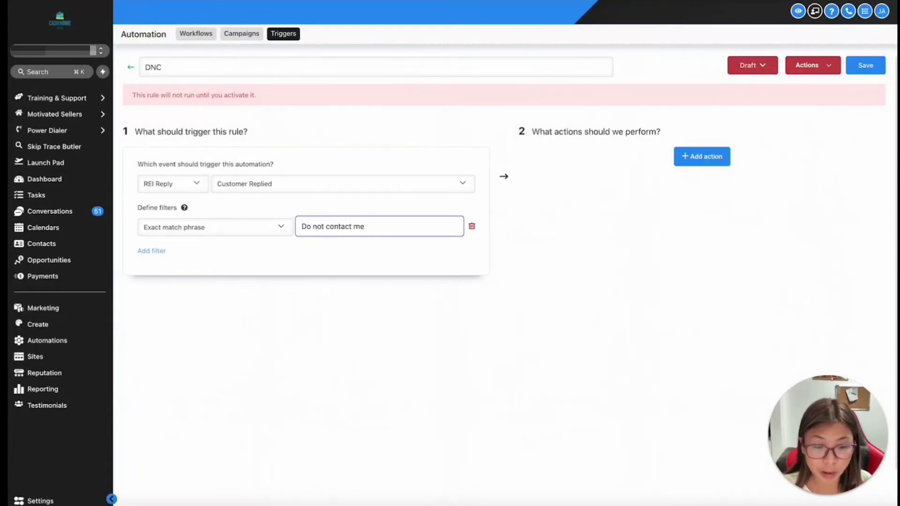
Step: Add an Add Contact Tag action to the rule and assign it the existing tag dnc
left_click(704, 159)
left_click(665, 184)
left_click(666, 184)
left_click(666, 183)
left_click(666, 240)
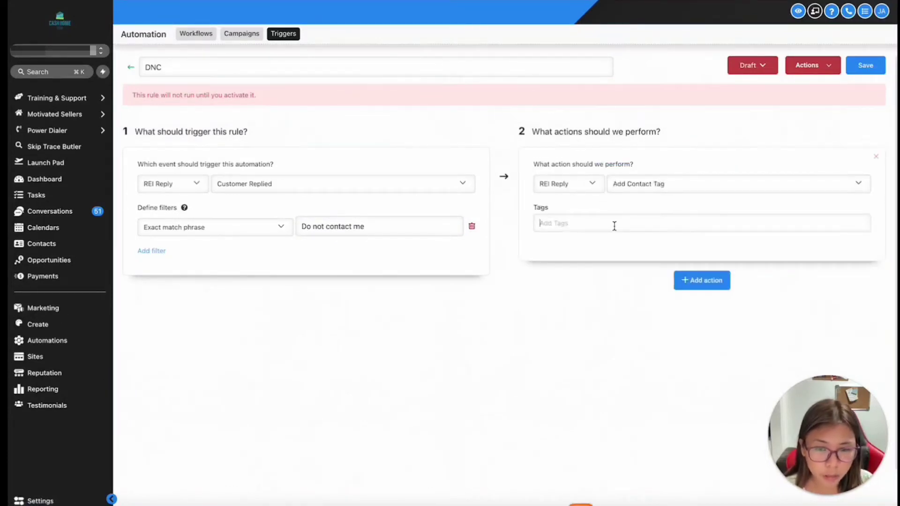
left_click(613, 224)
type("dnc")
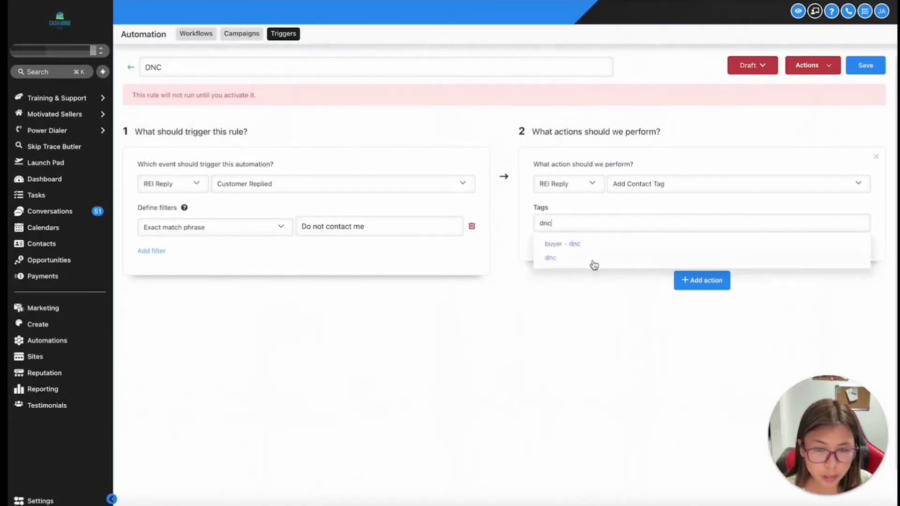
left_click(595, 261)
Step: Add an Add / Update Opportunity action using the .Seller Lead Pipeline and the DNC stage
left_click(702, 299)
left_click(673, 331)
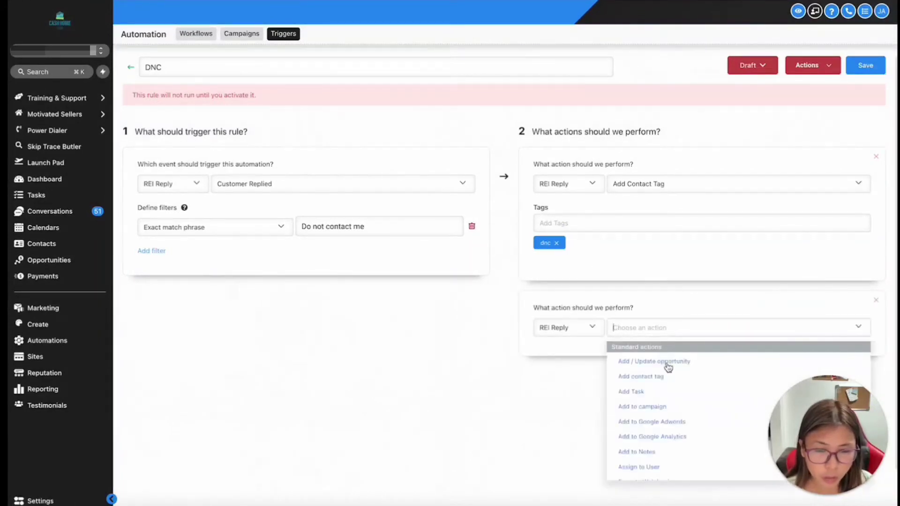
left_click(674, 360)
scroll(645, 320, "down", 2)
left_click(597, 249)
left_click(593, 301)
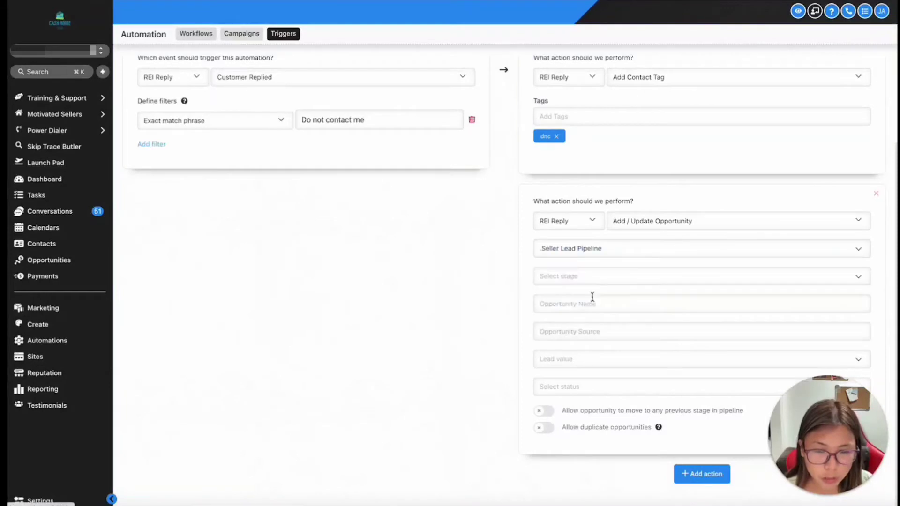
left_click(603, 277)
scroll(598, 380, "down", 3)
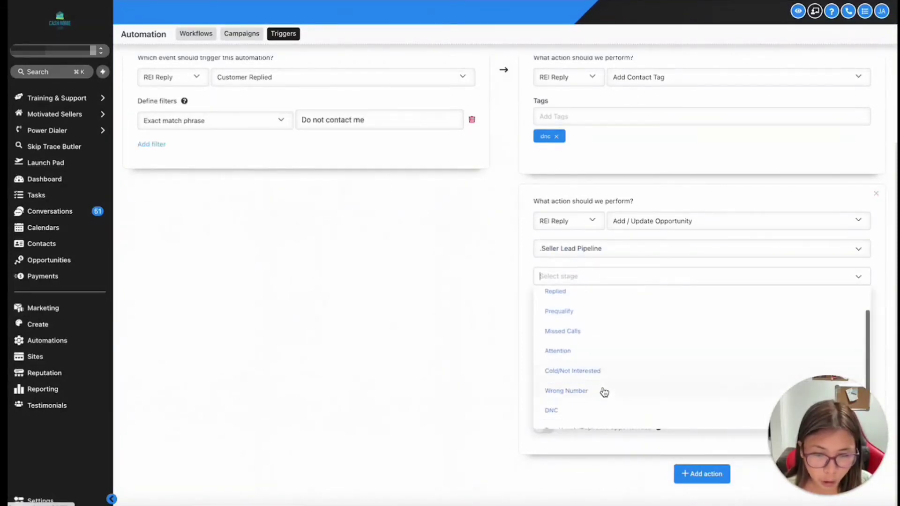
left_click(583, 400)
Step: Add a third action to the rule below the opportunity action and choose its action type
left_click(713, 474)
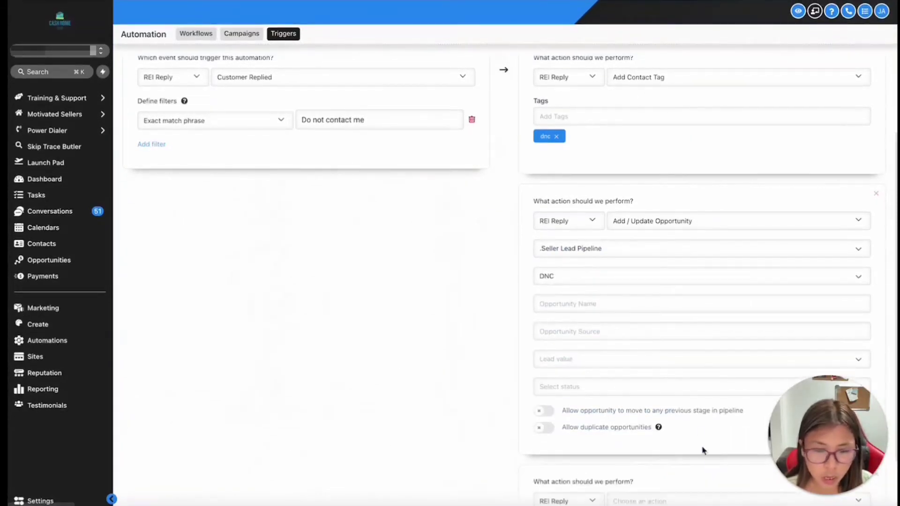
scroll(699, 422, "down", 2)
left_click_drag(812, 434, 863, 464)
left_click(711, 428)
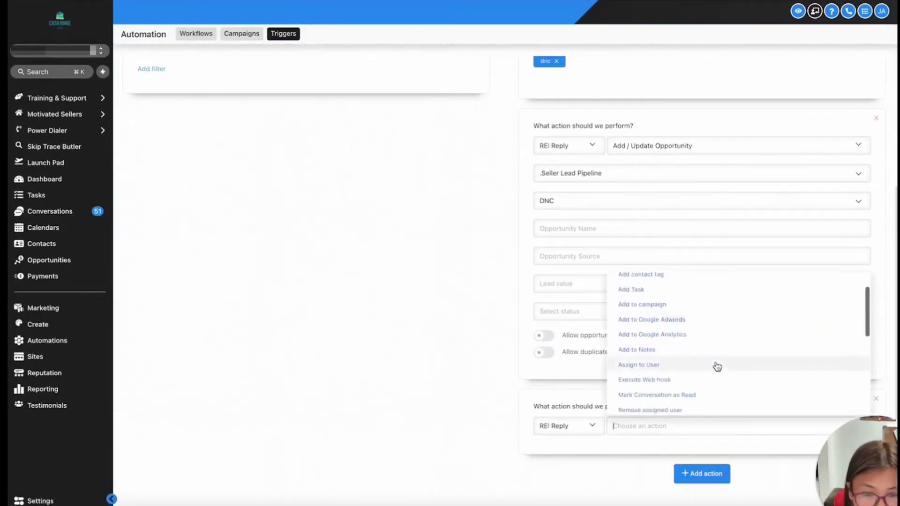
scroll(715, 365, "down", 5)
left_click(695, 361)
scroll(689, 361, "up", 4)
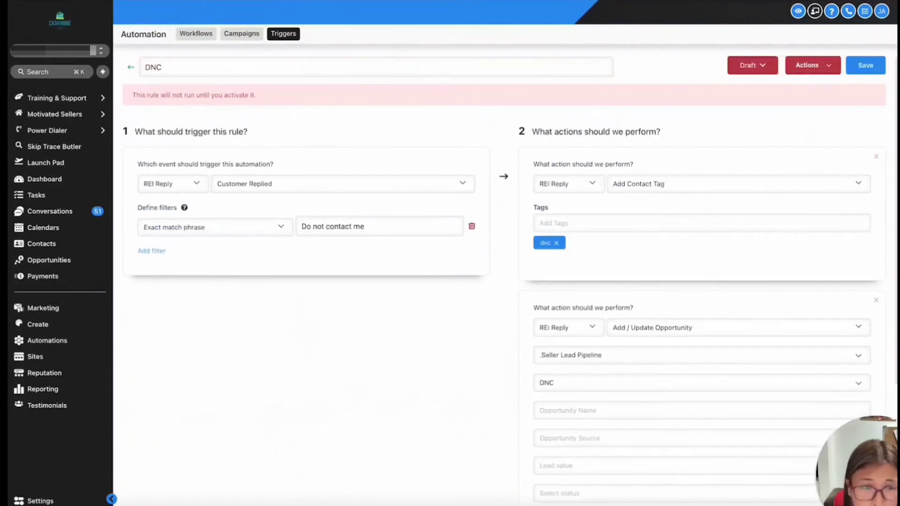
Step: Check the draft rule's activation option and review its filter and configured actions
left_click(753, 68)
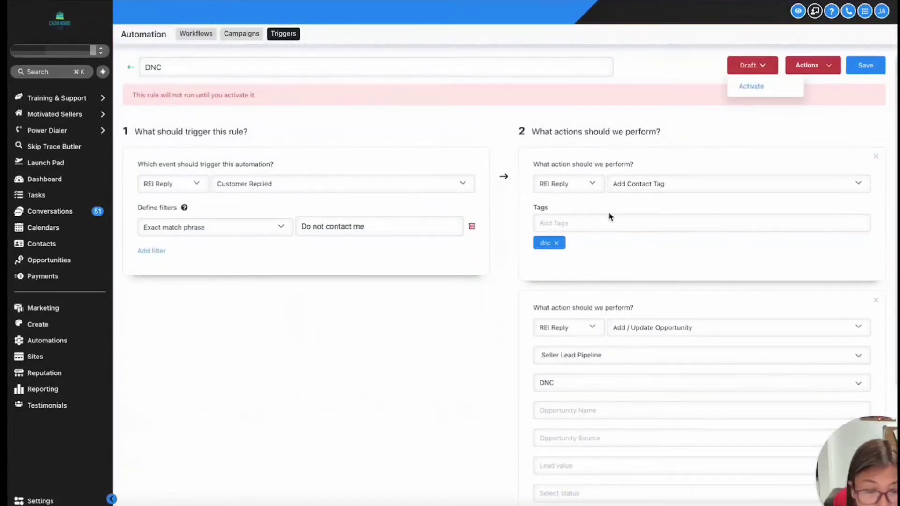
scroll(609, 218, "down", 4)
scroll(602, 220, "up", 4)
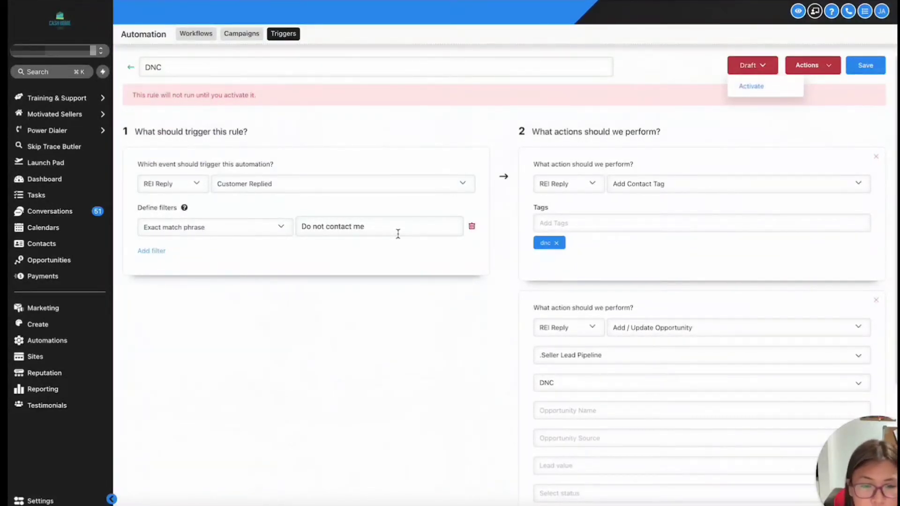
scroll(398, 234, "down", 4)
Step: Check the rule's duplicate option and clear the phrase in the Exact match phrase filter
left_click(812, 65)
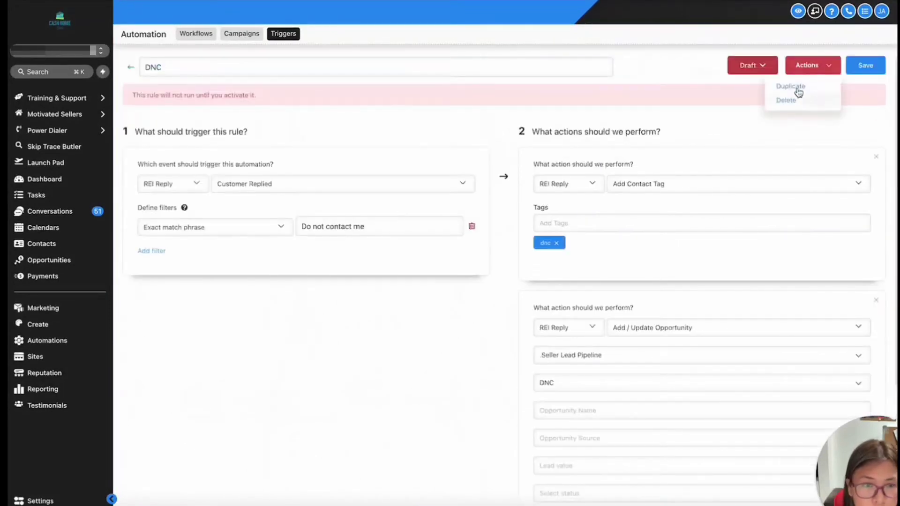
left_click_drag(389, 228, 289, 227)
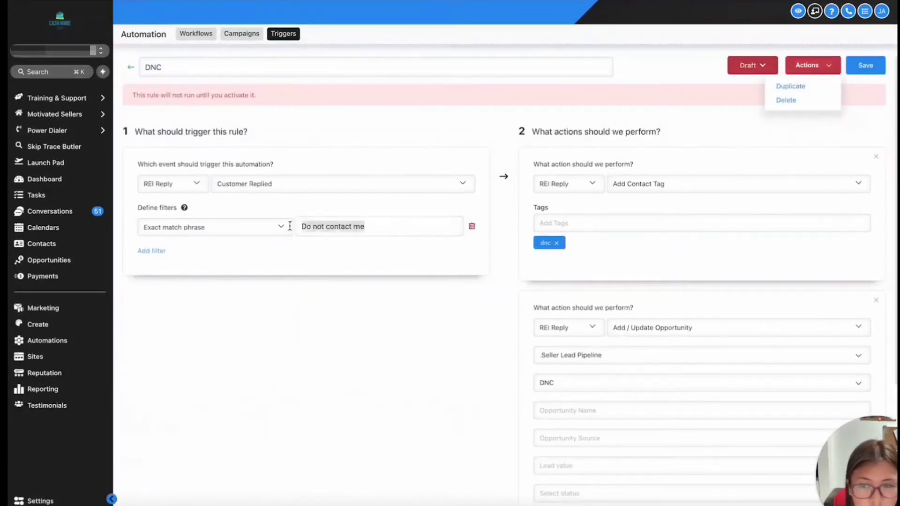
key("BackSpace")
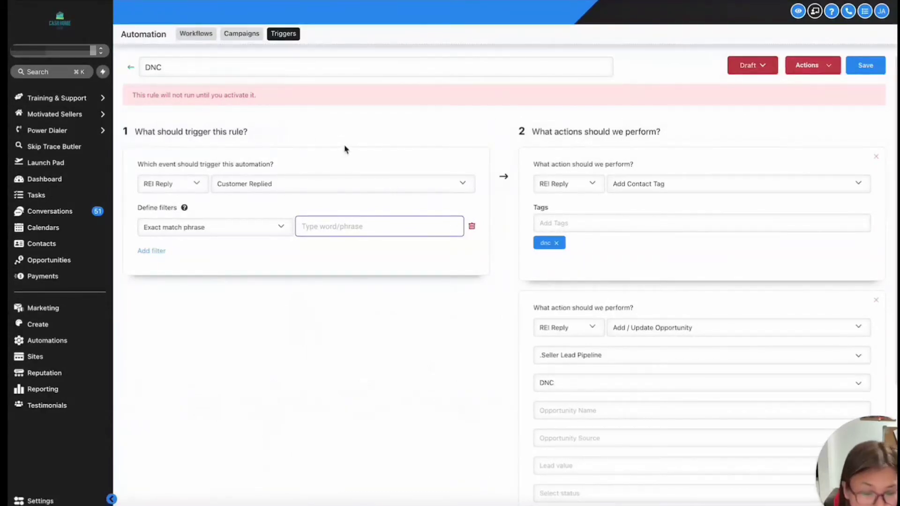
Step: Leave the trigger rule for the workflows list and start creating a workflow
left_click(206, 37)
left_click(555, 46)
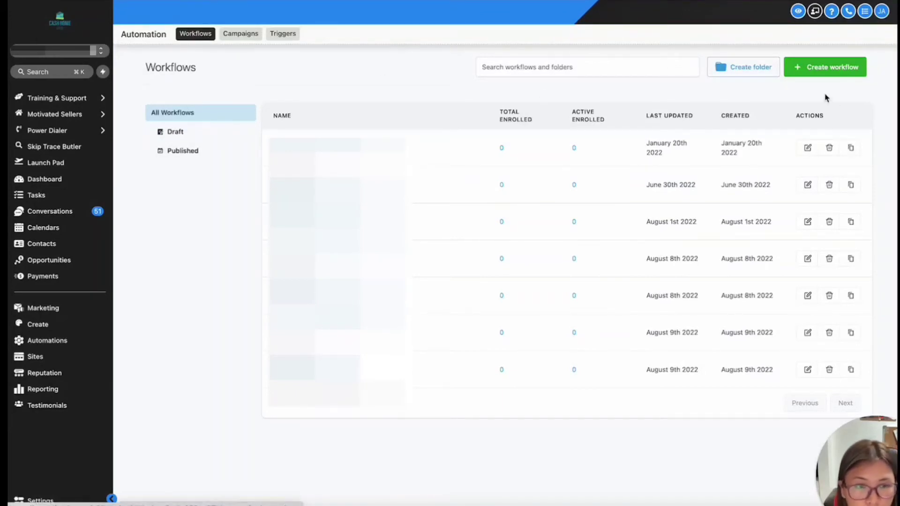
left_click(828, 71)
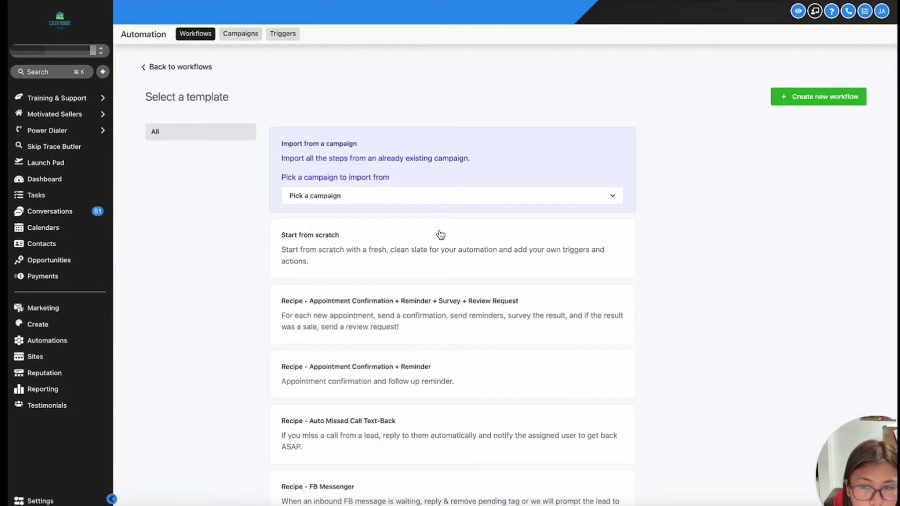
Step: View the existing campaigns that can be imported into the workflow
left_click(484, 204)
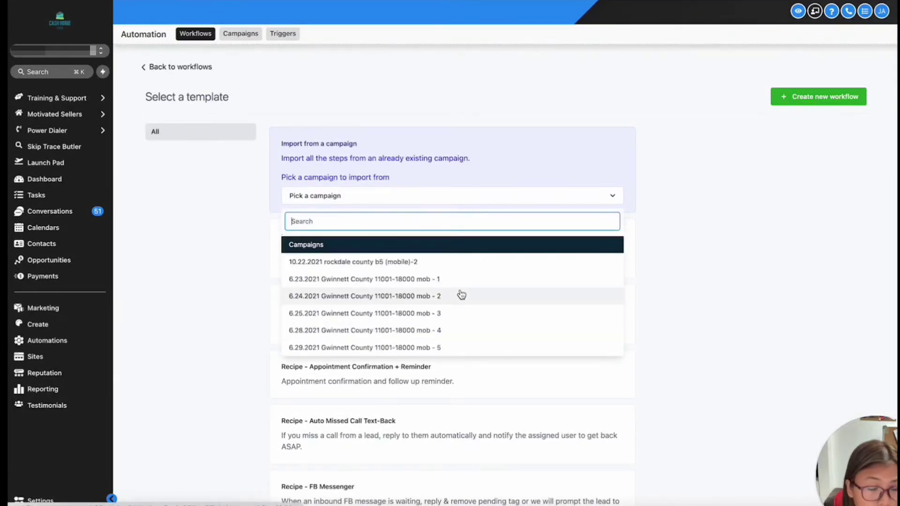
scroll(461, 295, "down", 3)
left_click(699, 266)
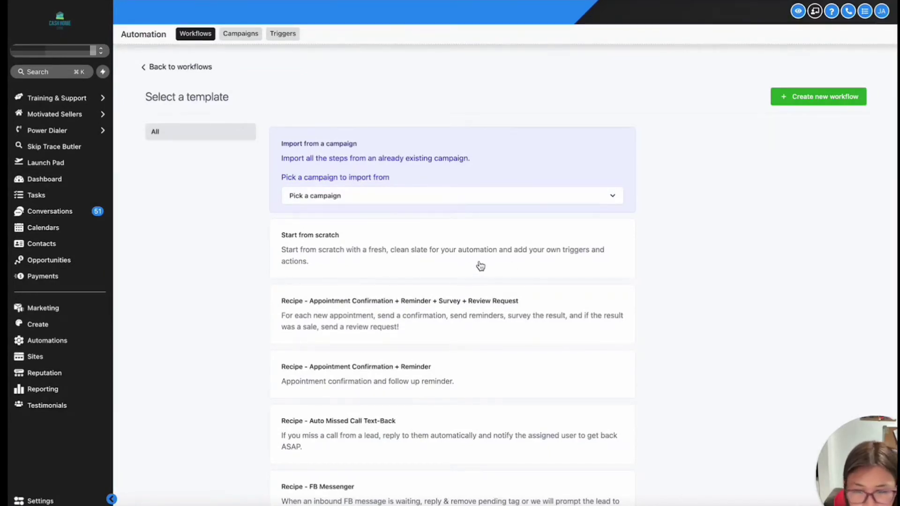
Step: Review the workflow recipes and create a new workflow with the Start from scratch template
scroll(446, 321, "down", 3)
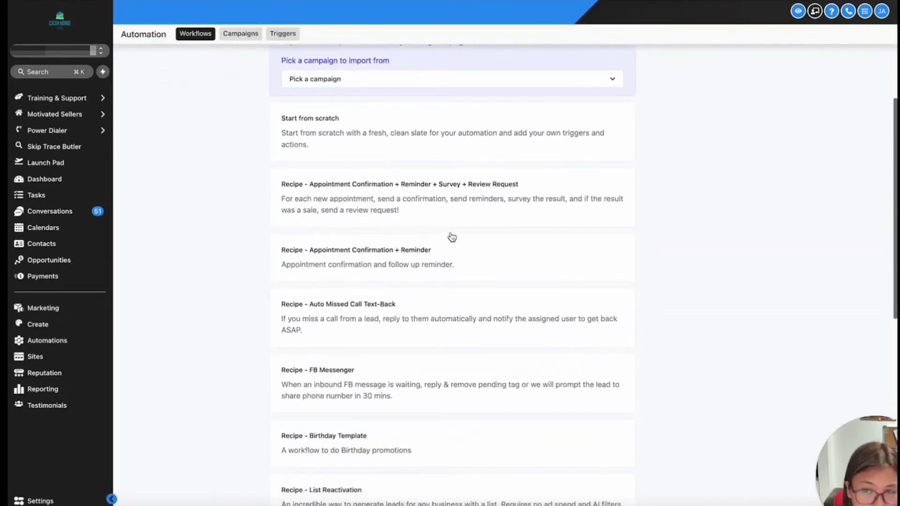
scroll(452, 236, "down", 8)
scroll(452, 285, "up", 11)
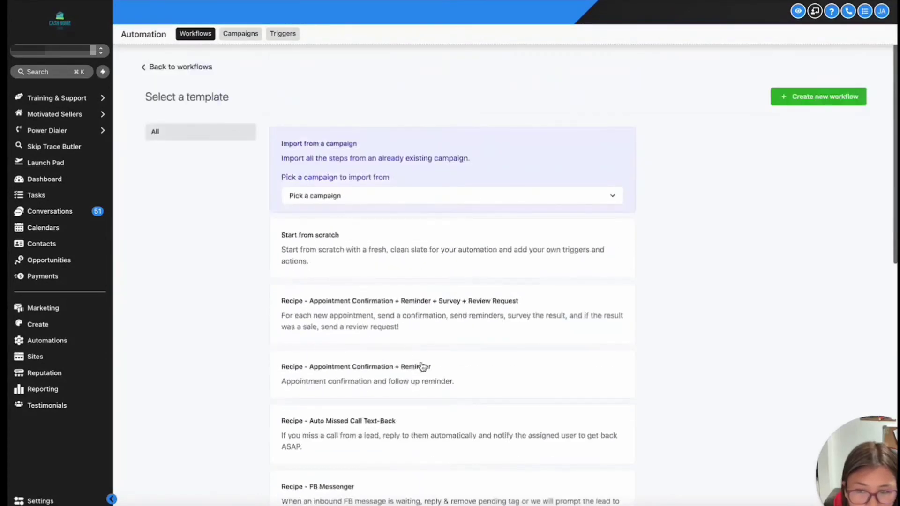
left_click(428, 256)
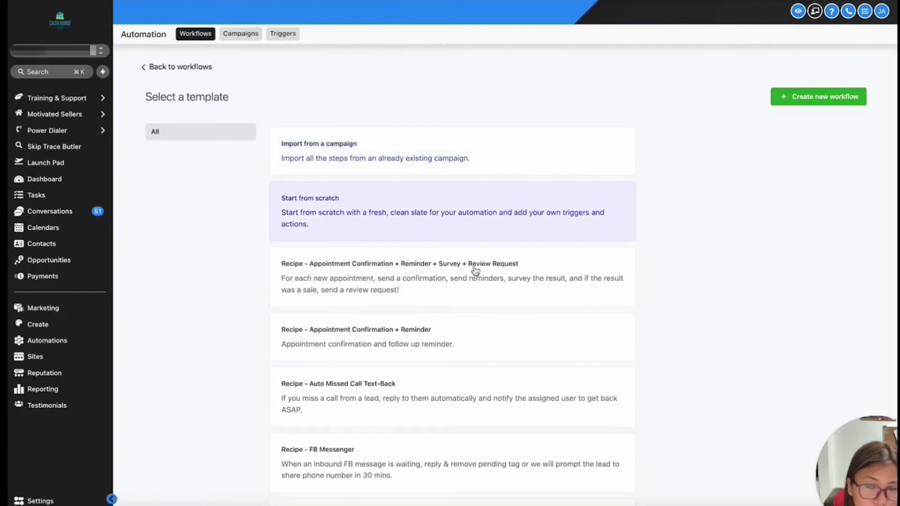
left_click(810, 96)
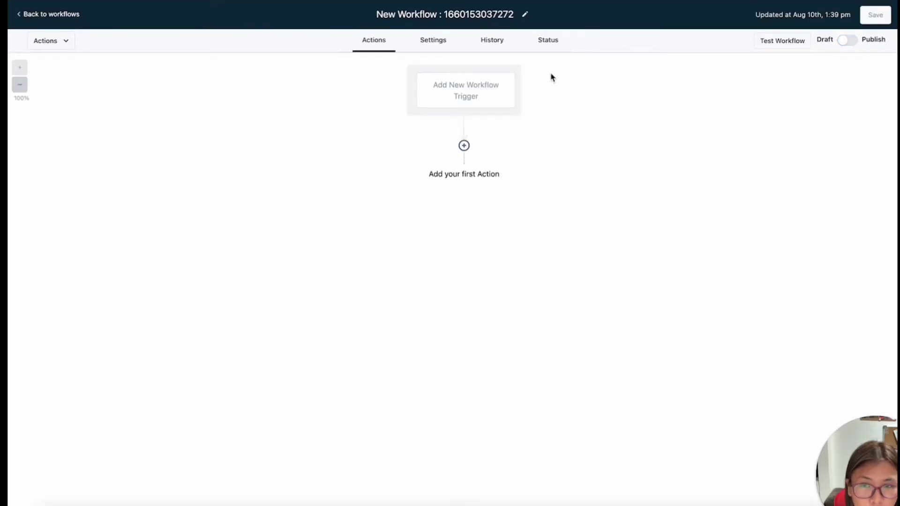
Step: Rename the new workflow as "DNC Workflow"
left_click(522, 16)
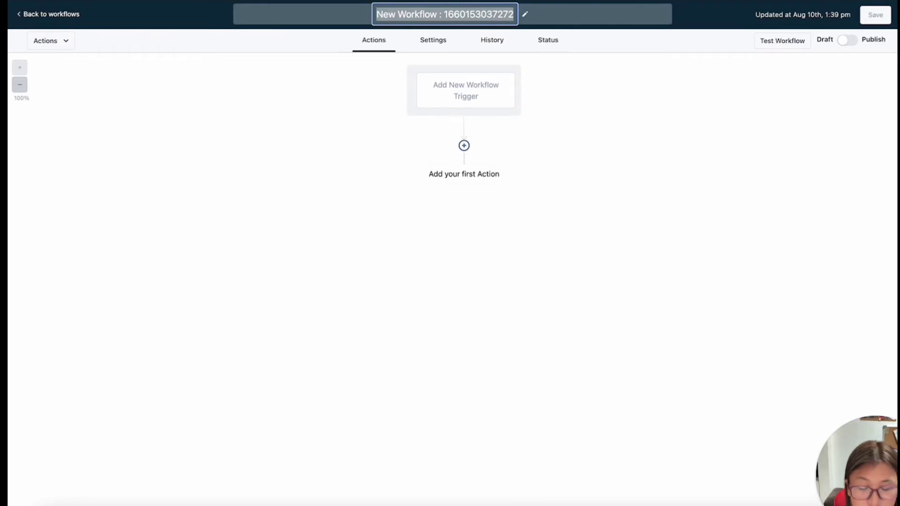
key("BackSpace")
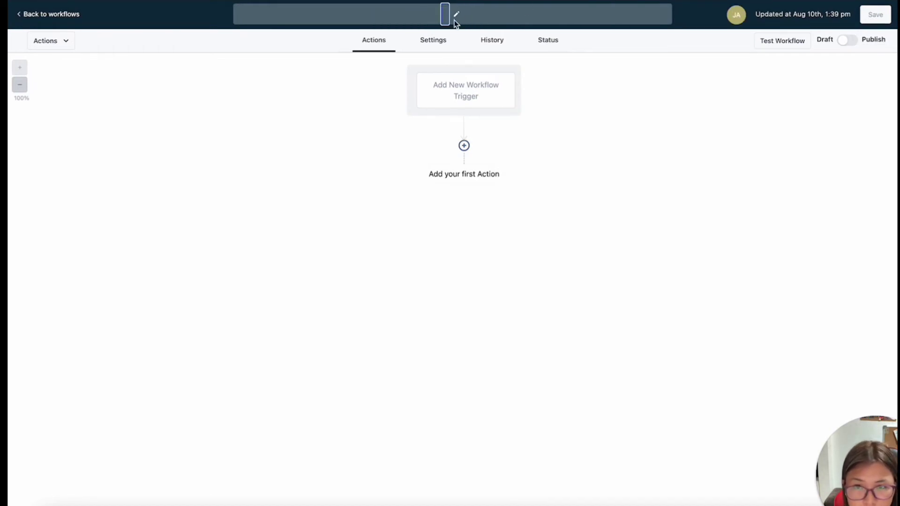
type("DNC W")
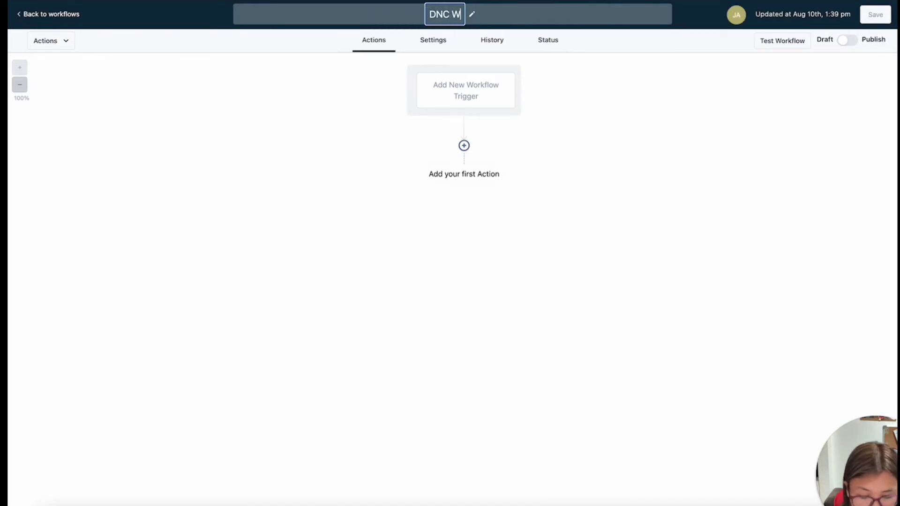
type("orkflow")
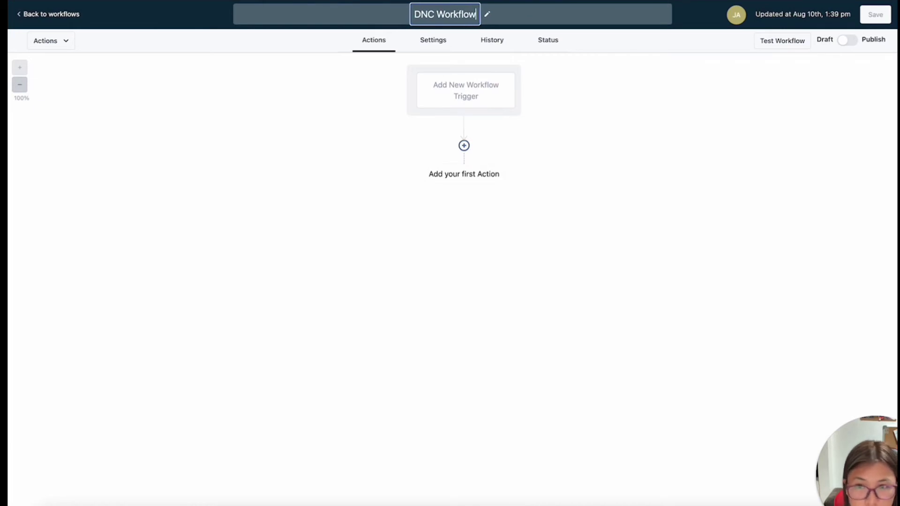
Step: Look through the available workflow triggers and choose Customer Replied for the workflow's first trigger
left_click(458, 85)
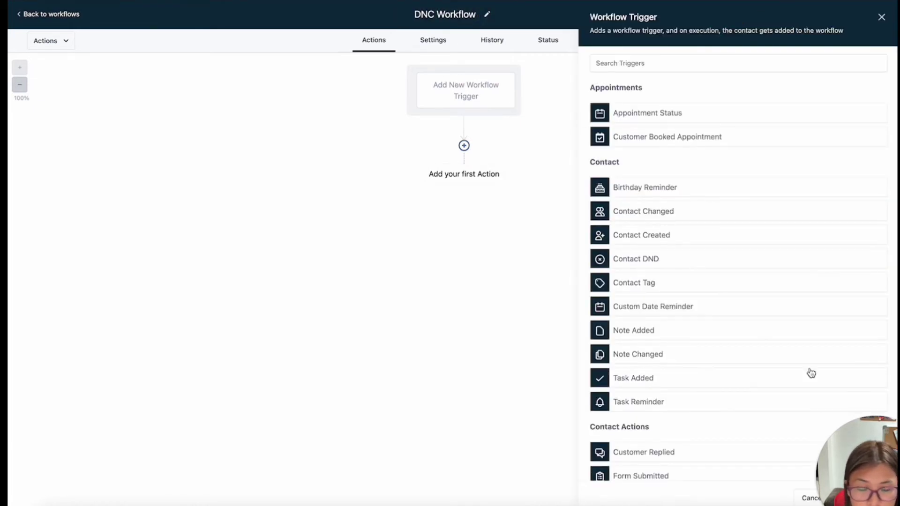
scroll(693, 366, "down", 5)
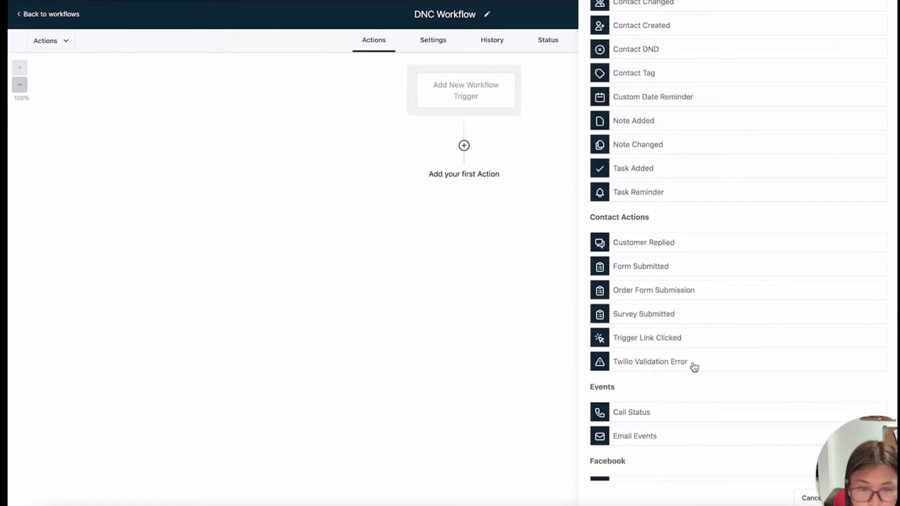
scroll(680, 318, "down", 3)
scroll(656, 314, "down", 4)
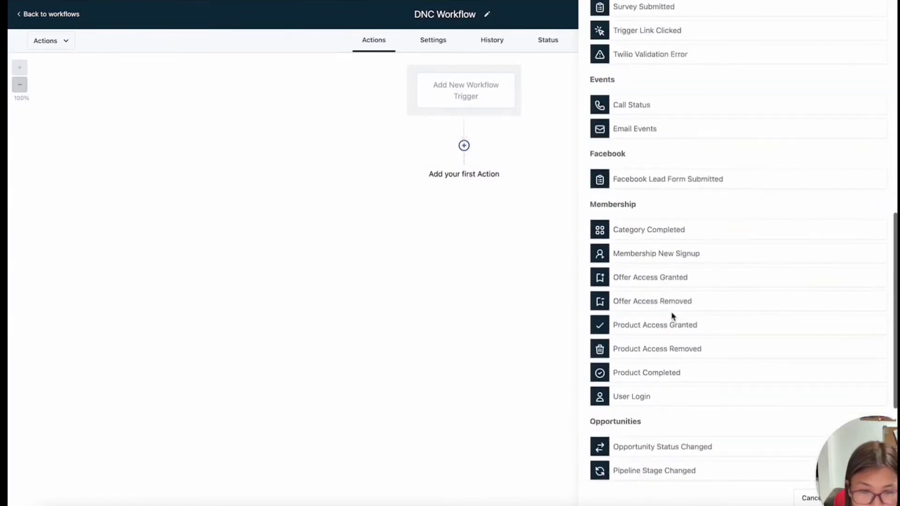
scroll(693, 333, "down", 4)
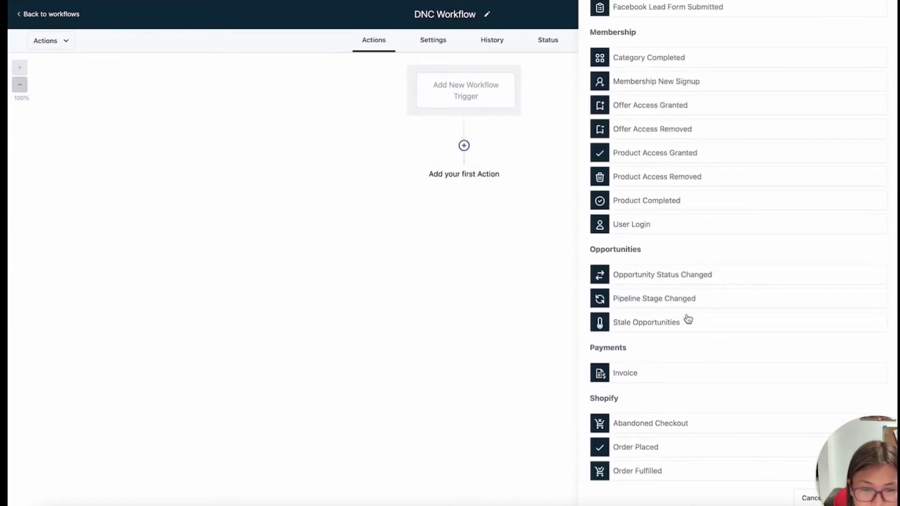
scroll(716, 346, "up", 15)
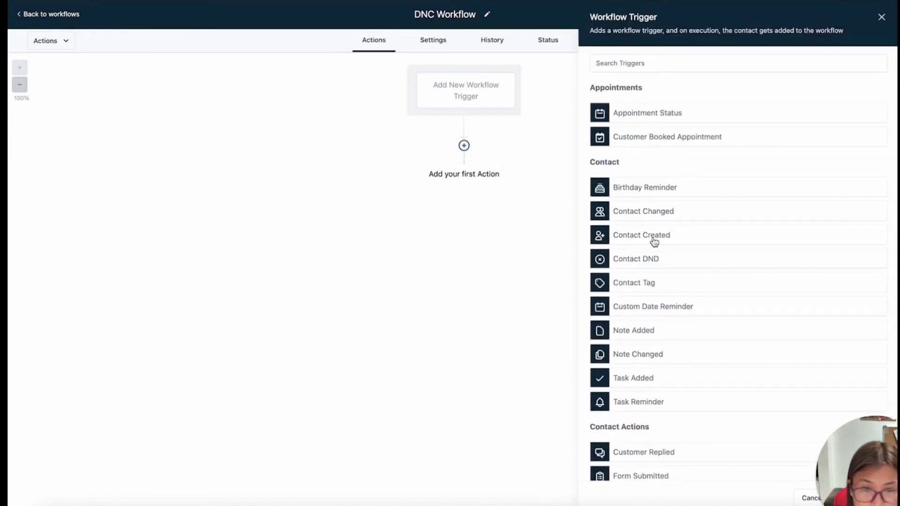
scroll(704, 375, "down", 3)
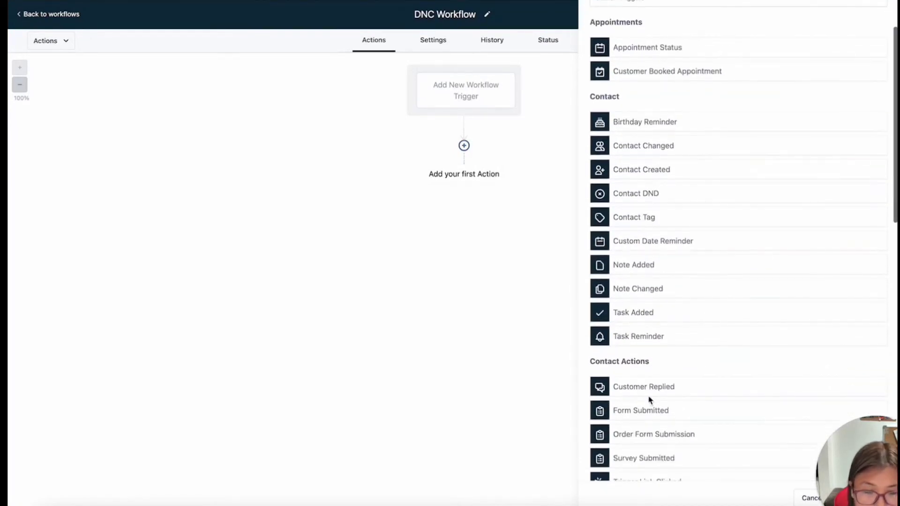
left_click(649, 391)
Step: Add an Exact match phrase filter with "Do not contact me" to the Customer Replied trigger and save the trigger
left_click(618, 167)
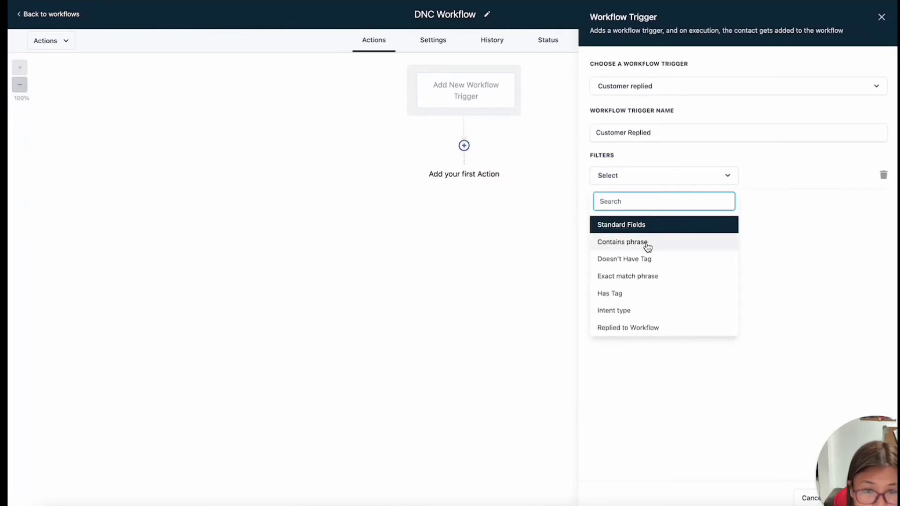
scroll(649, 281, "down", 2)
scroll(652, 304, "up", 2)
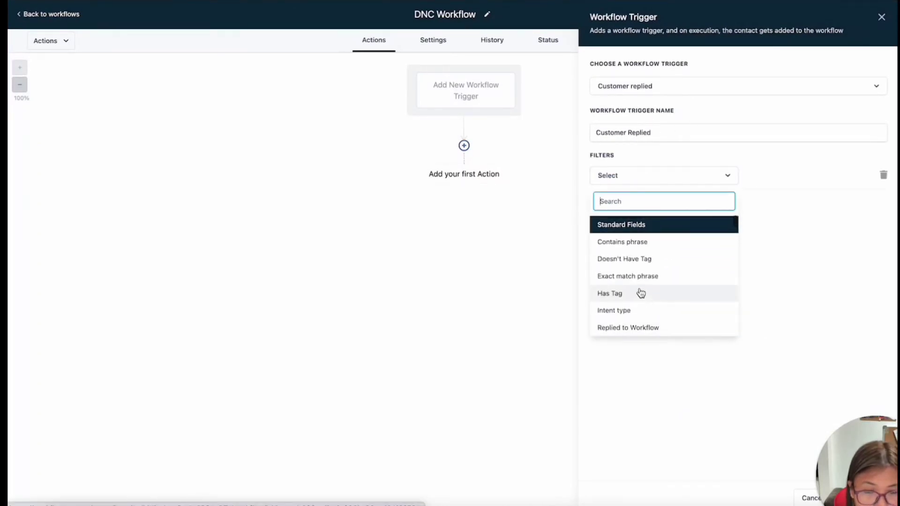
left_click(651, 281)
left_click(774, 178)
type("Do not contact me")
left_click_drag(867, 450, 85, 457)
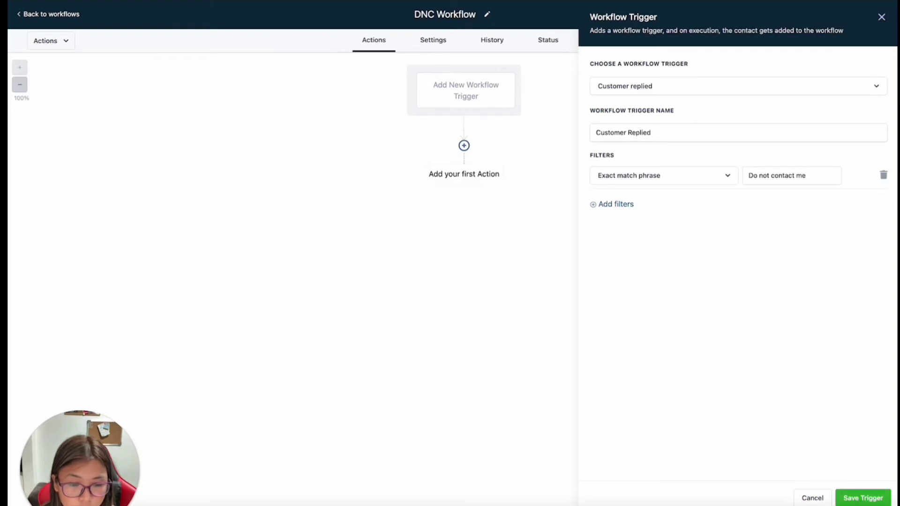
left_click(851, 498)
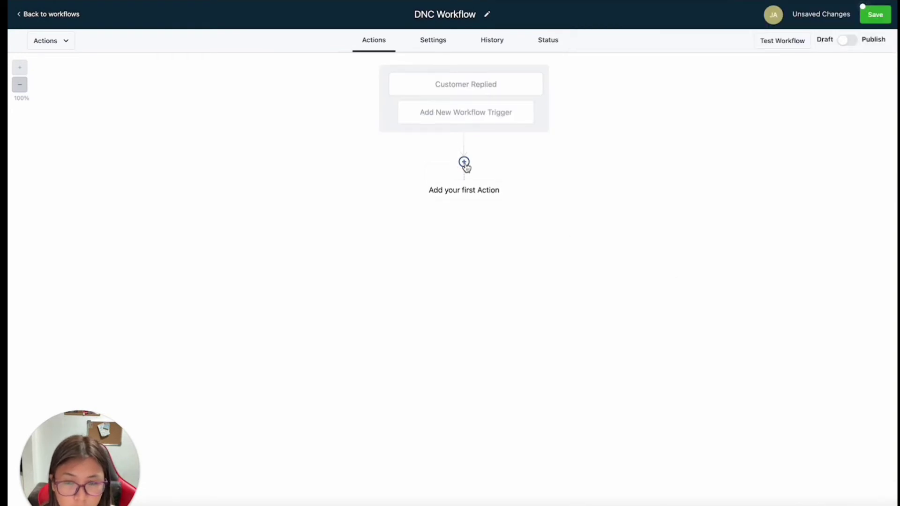
Step: Add an Add Contact Tag action as the workflow's first action and select the dnc tag
left_click(464, 163)
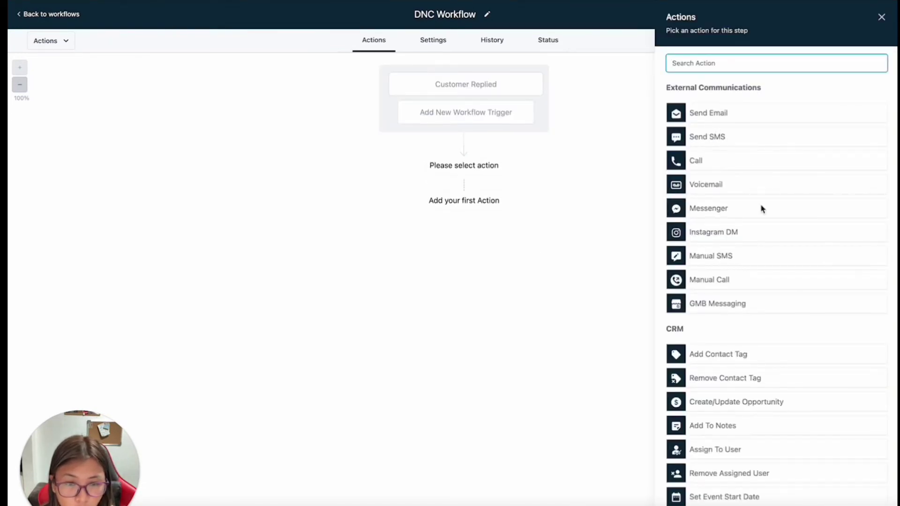
left_click(743, 356)
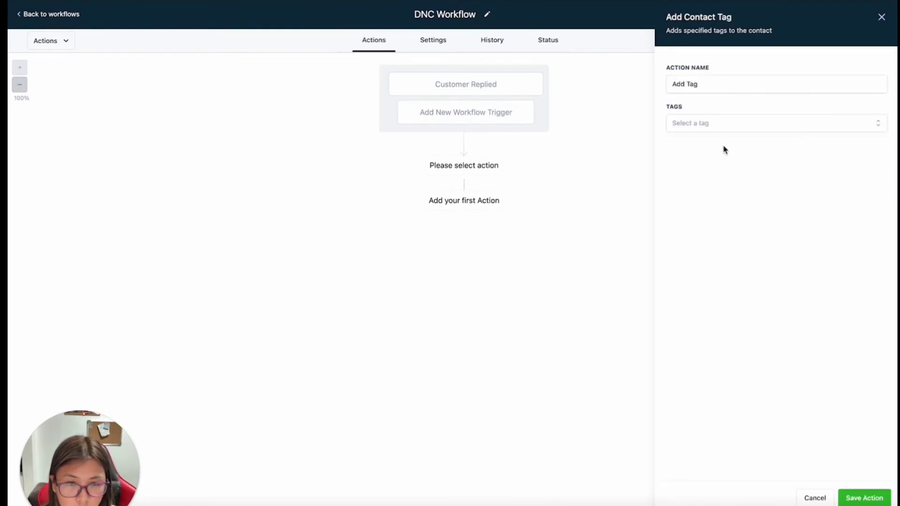
left_click(714, 123)
type("dnc")
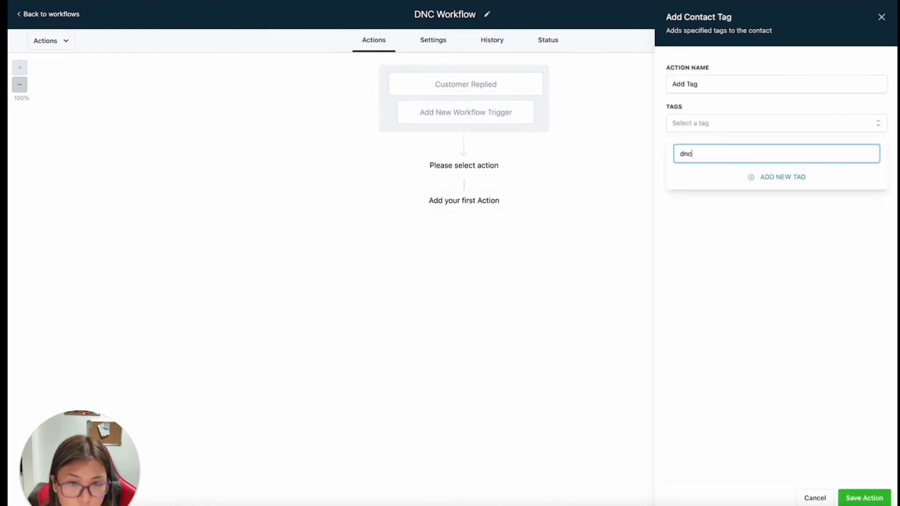
left_click(689, 197)
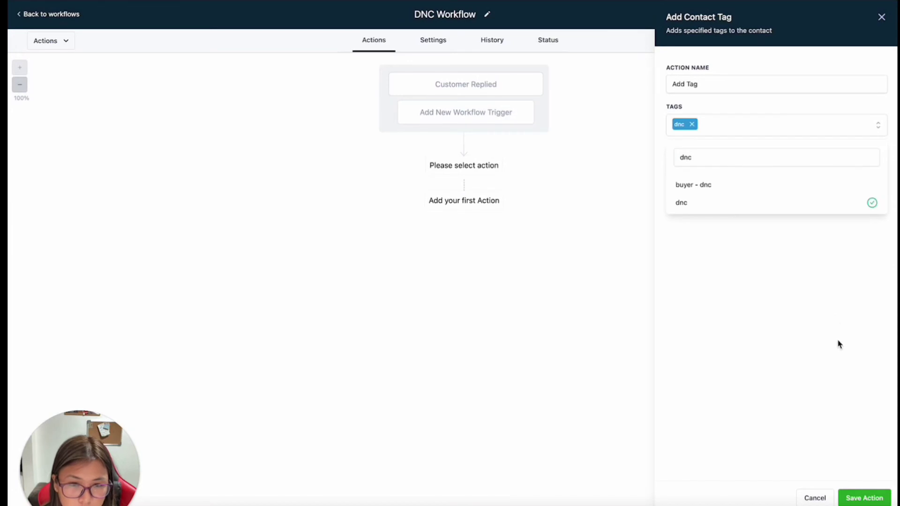
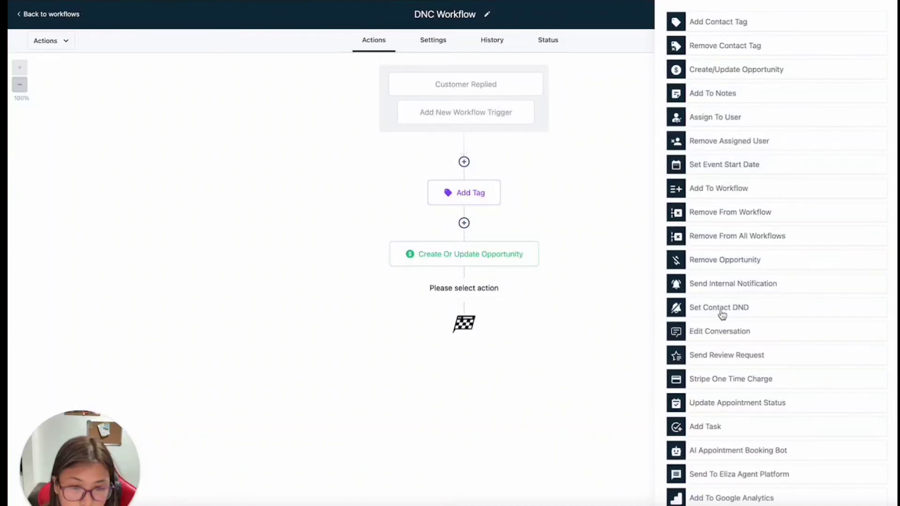
Step: Add a Set Contact DND action with "Enable DND for all channels" after the opportunity action and save it
left_click(723, 314)
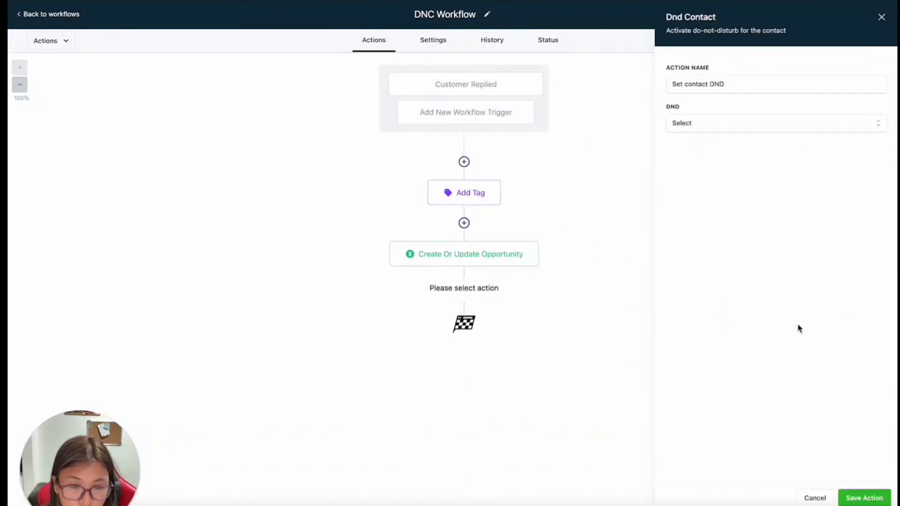
left_click(715, 129)
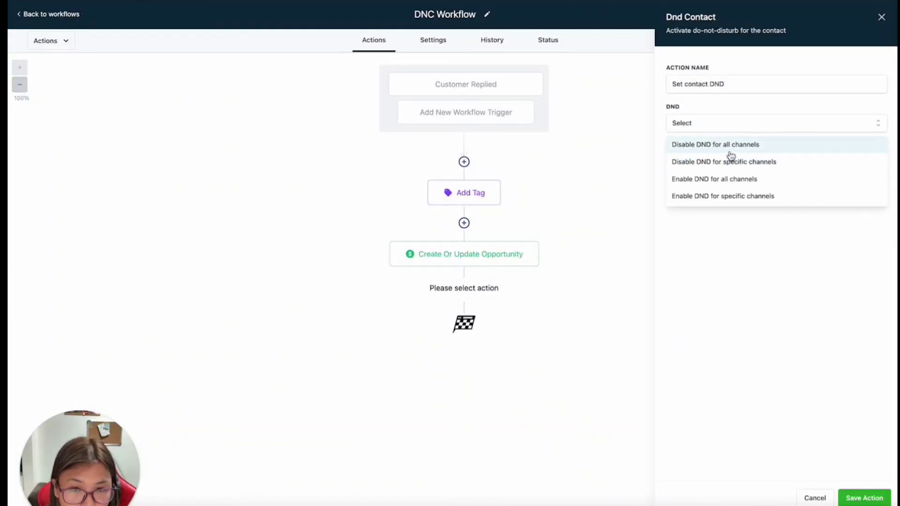
left_click(715, 181)
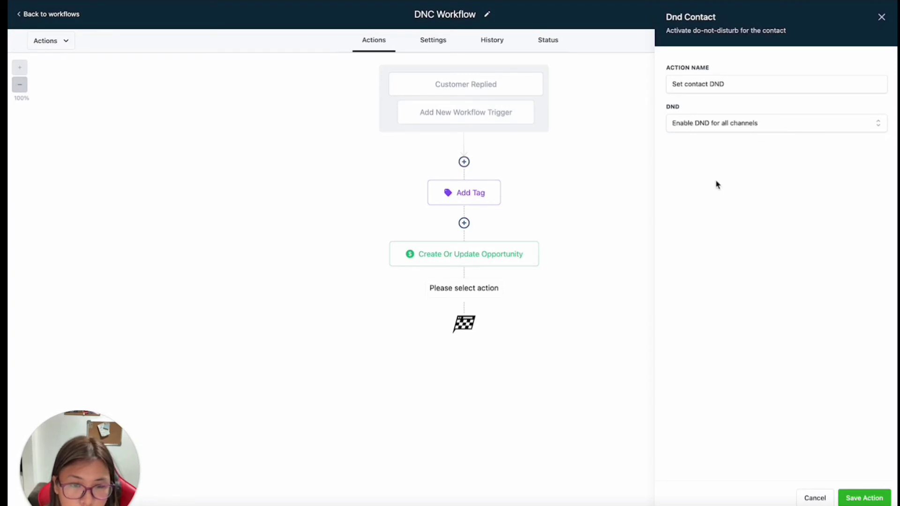
left_click(857, 498)
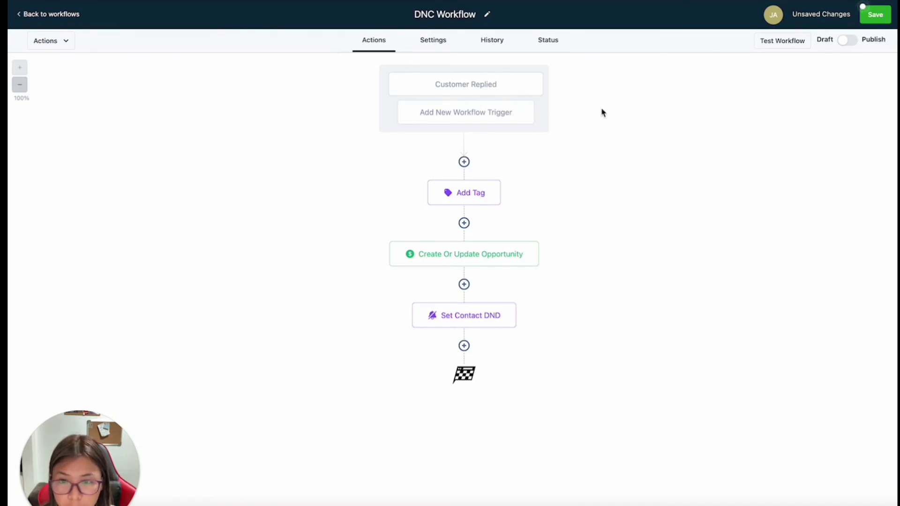
Step: Check the existing trigger, then add and save a second Customer Replied trigger with the Exact match phrase filter "DNC"
left_click(459, 118)
left_click(477, 87)
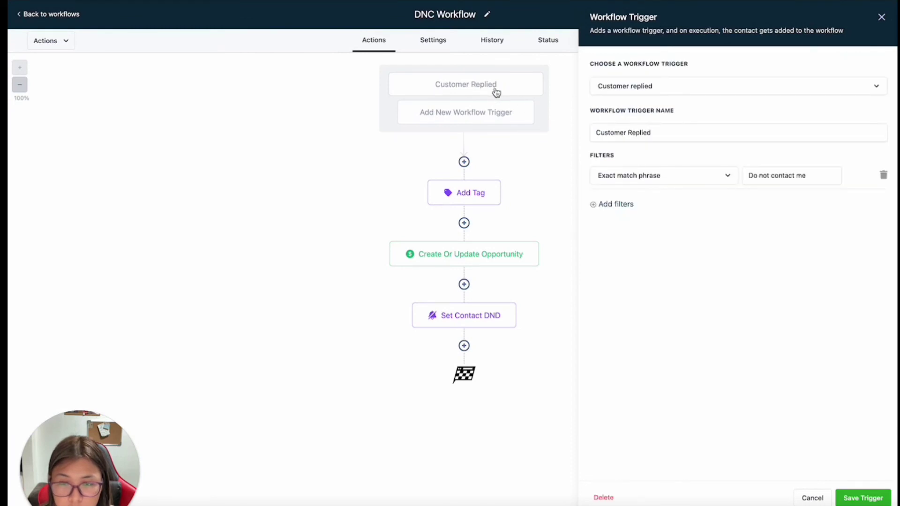
left_click(507, 118)
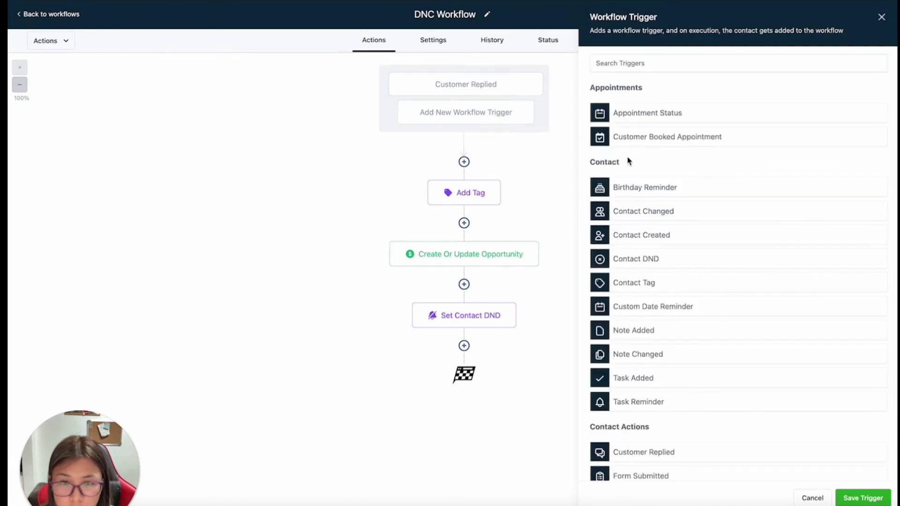
scroll(694, 365, "down", 2)
left_click(665, 389)
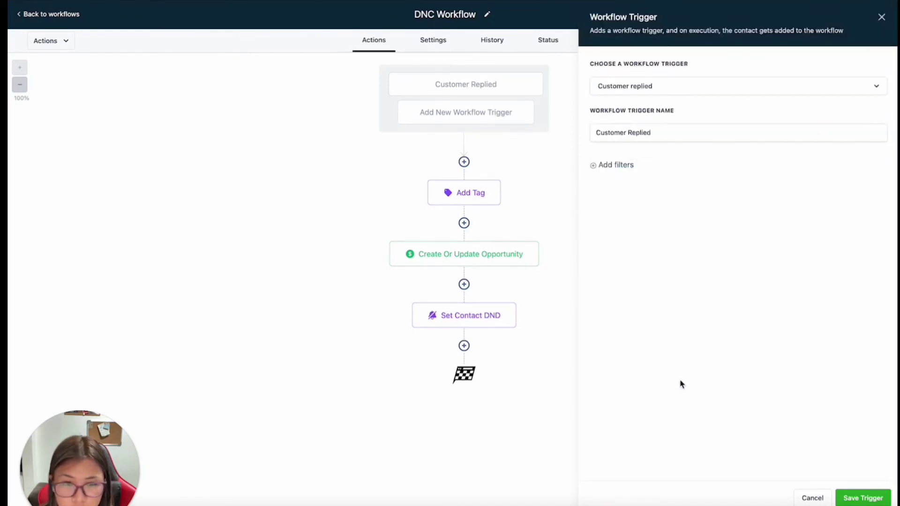
left_click(616, 165)
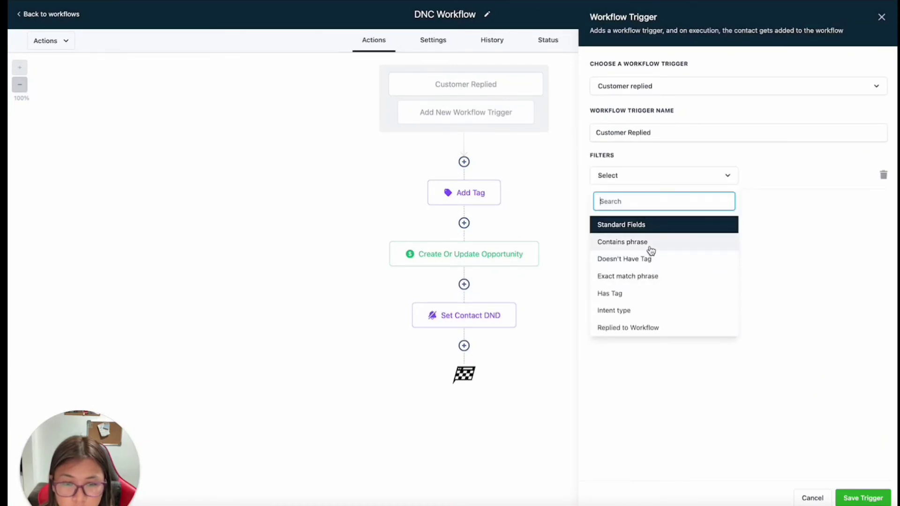
left_click(652, 277)
left_click(775, 181)
type("DNC")
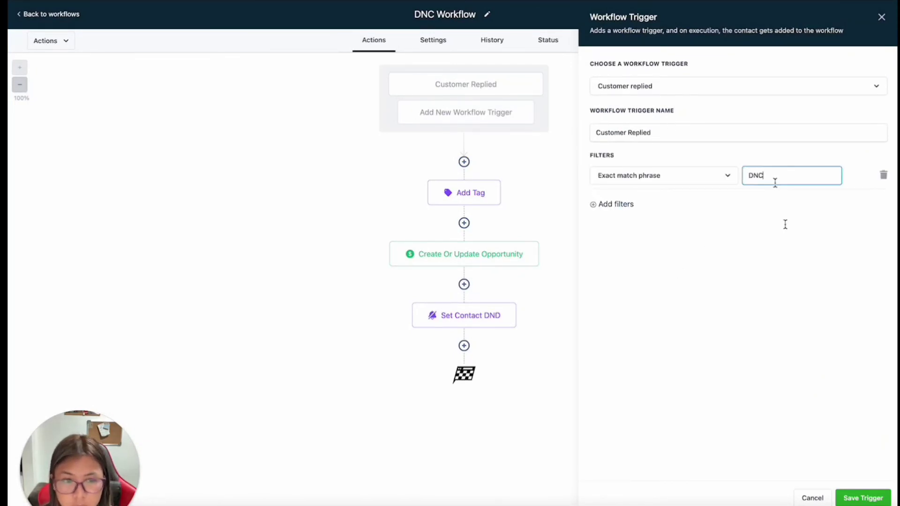
left_click(851, 500)
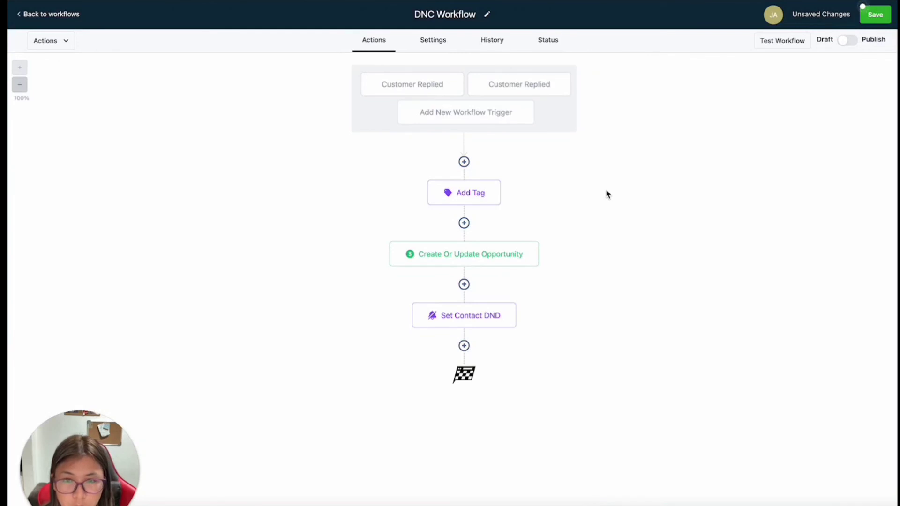
Step: Add a third Customer Replied trigger with an Exact match phrase filter of "DU" and save it
left_click(467, 115)
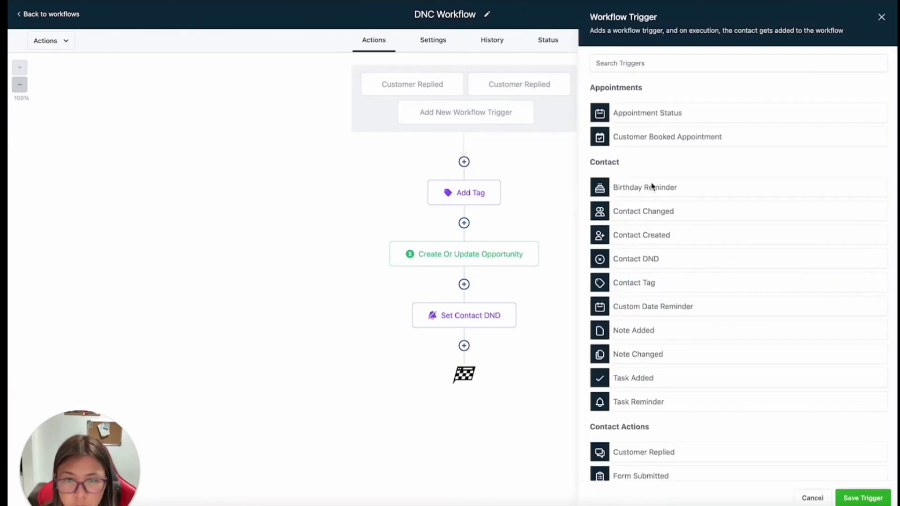
scroll(693, 395, "down", 1)
scroll(693, 395, "down", 1)
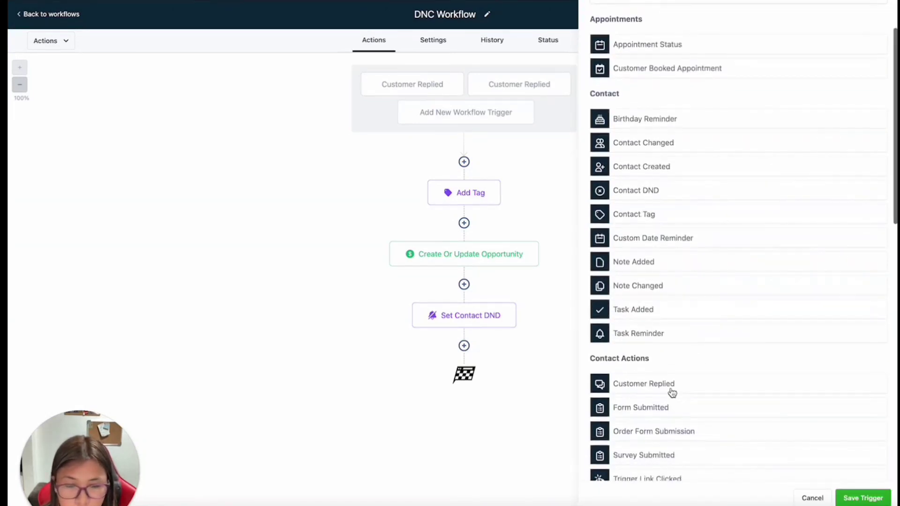
left_click(674, 387)
left_click(619, 165)
left_click(644, 179)
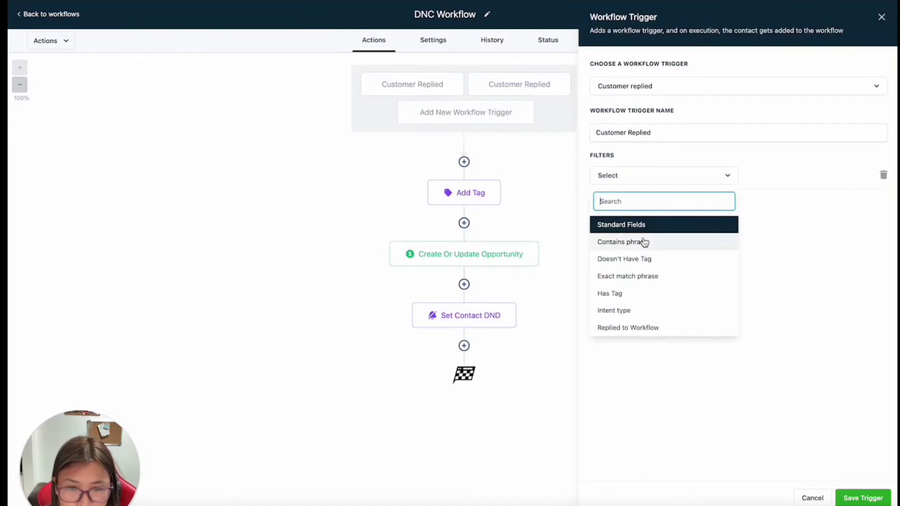
left_click(643, 277)
left_click(770, 178)
type("DU")
left_click(863, 498)
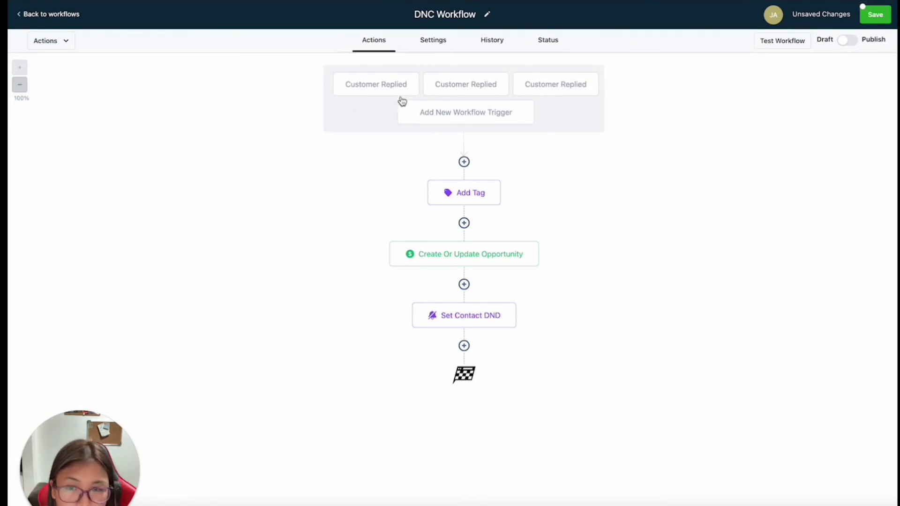
Step: Add a Contact Tag trigger with a Tag Added filter for the dnc tag and save it
left_click(450, 112)
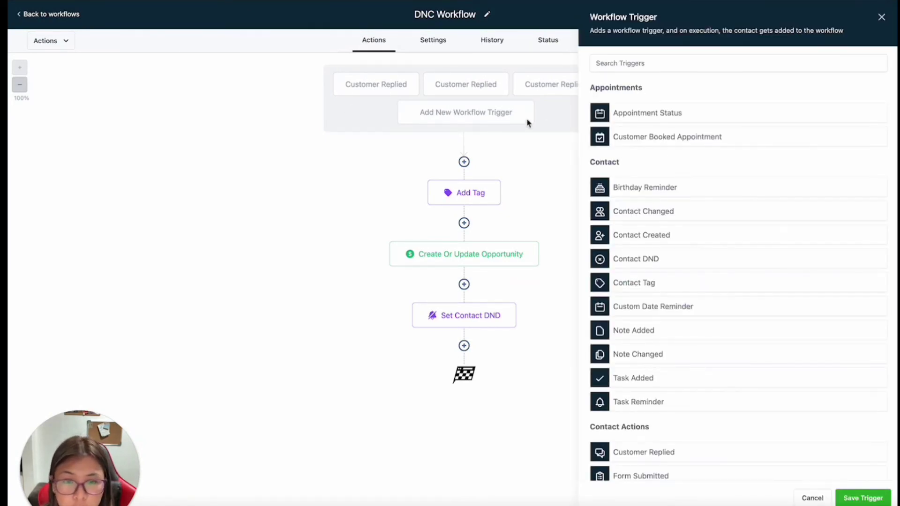
scroll(675, 244, "down", 1)
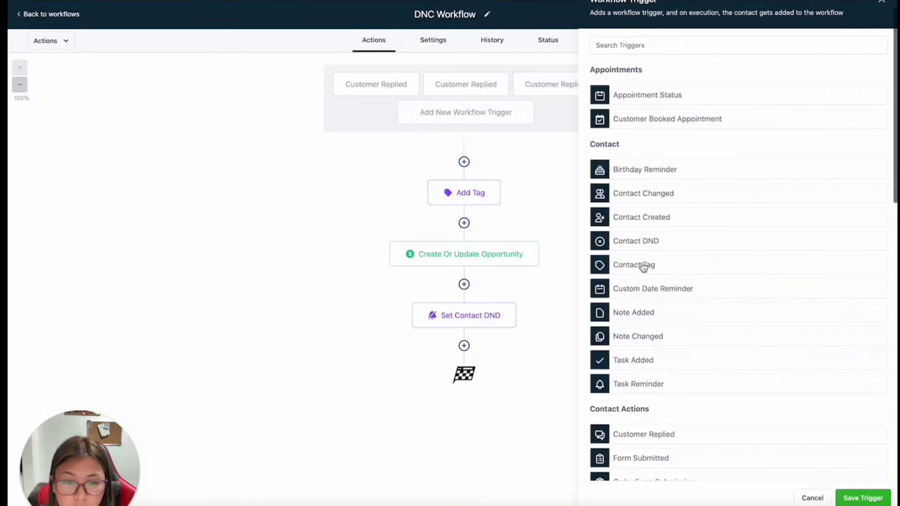
left_click(643, 265)
left_click(611, 166)
left_click(640, 177)
left_click(614, 241)
left_click(773, 175)
type("dn")
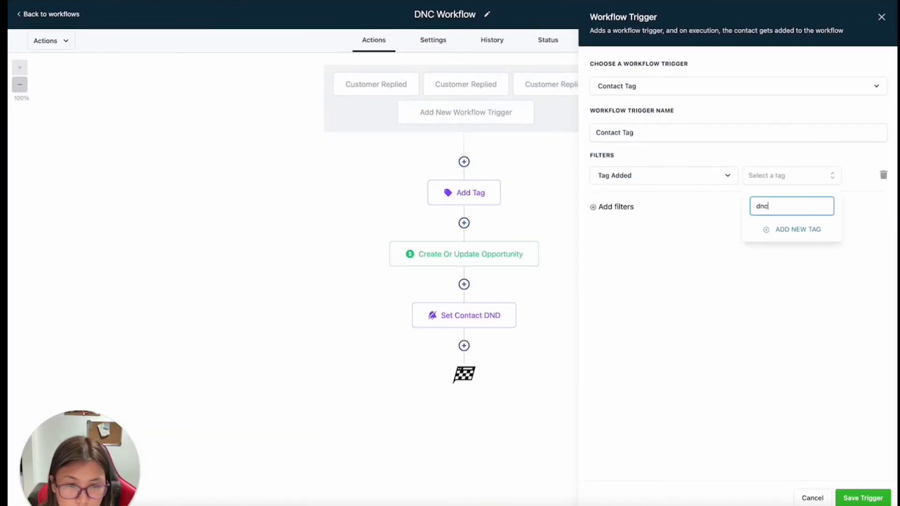
type("c")
left_click(777, 258)
left_click(863, 499)
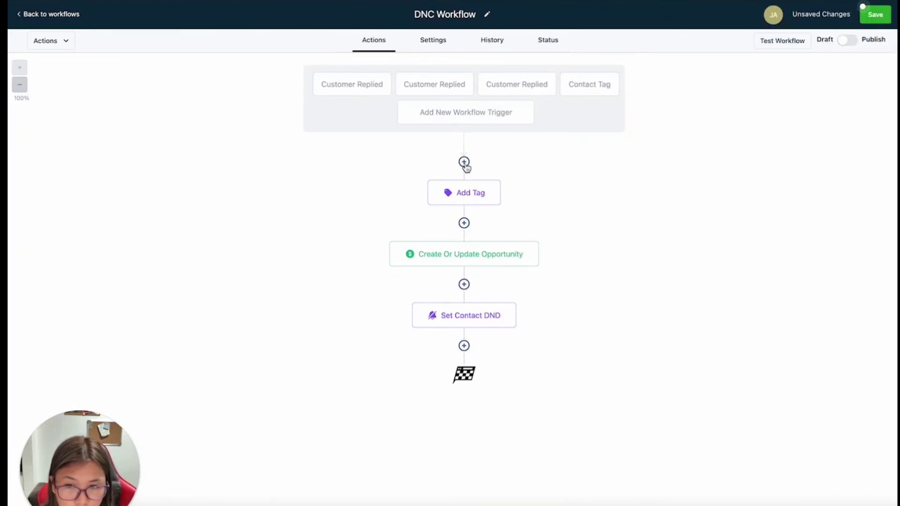